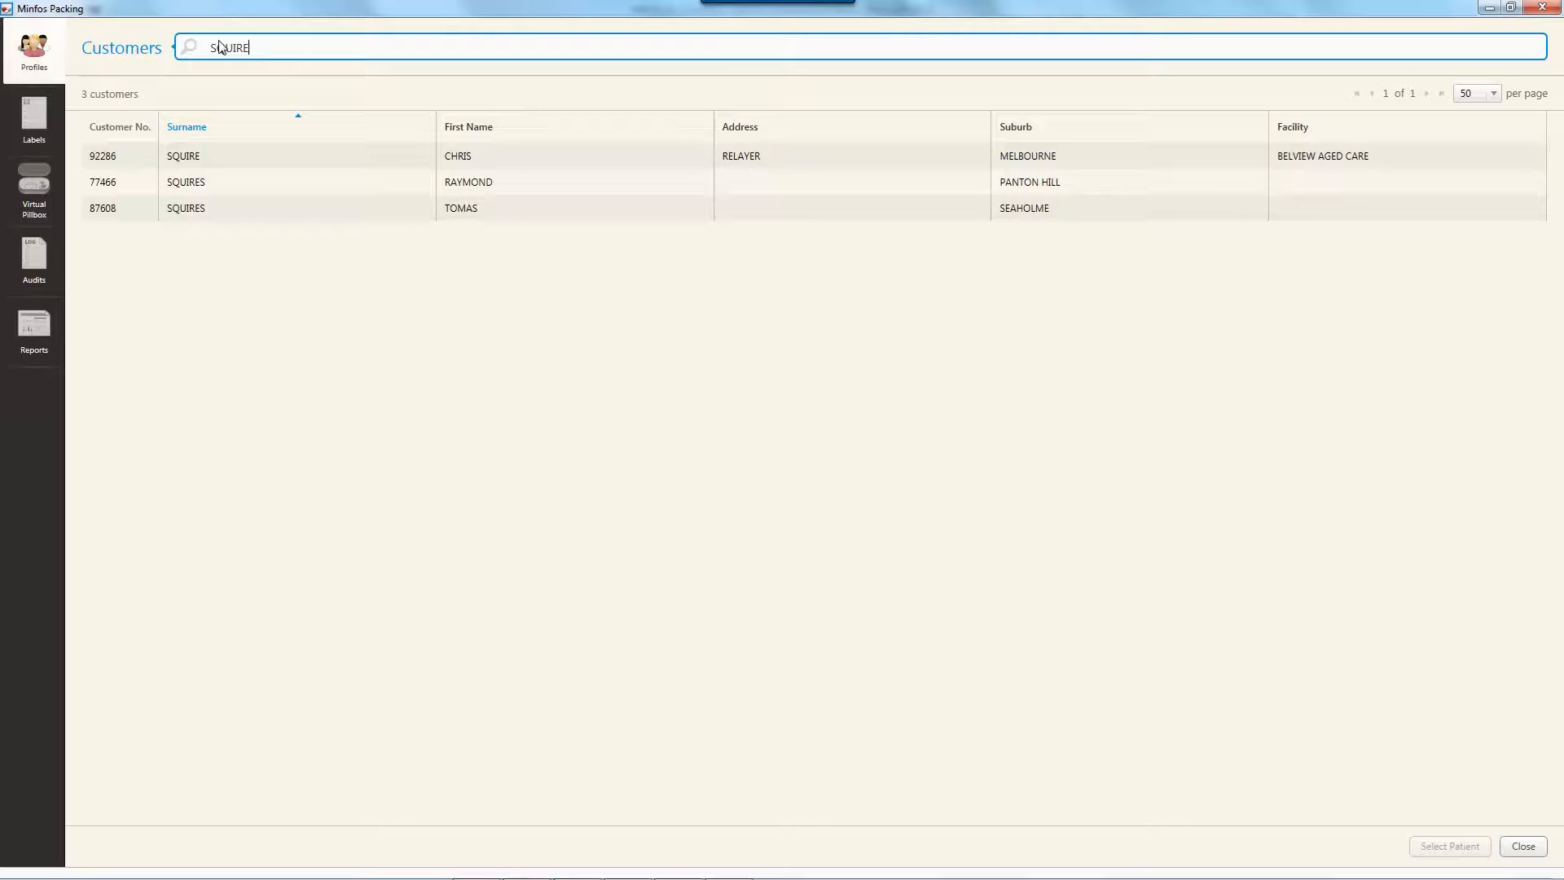
Open the packing profile of the Belview Aged Care customer and choose the Weekly foil type
{"action": "left_click", "coordinate": [272, 152]}
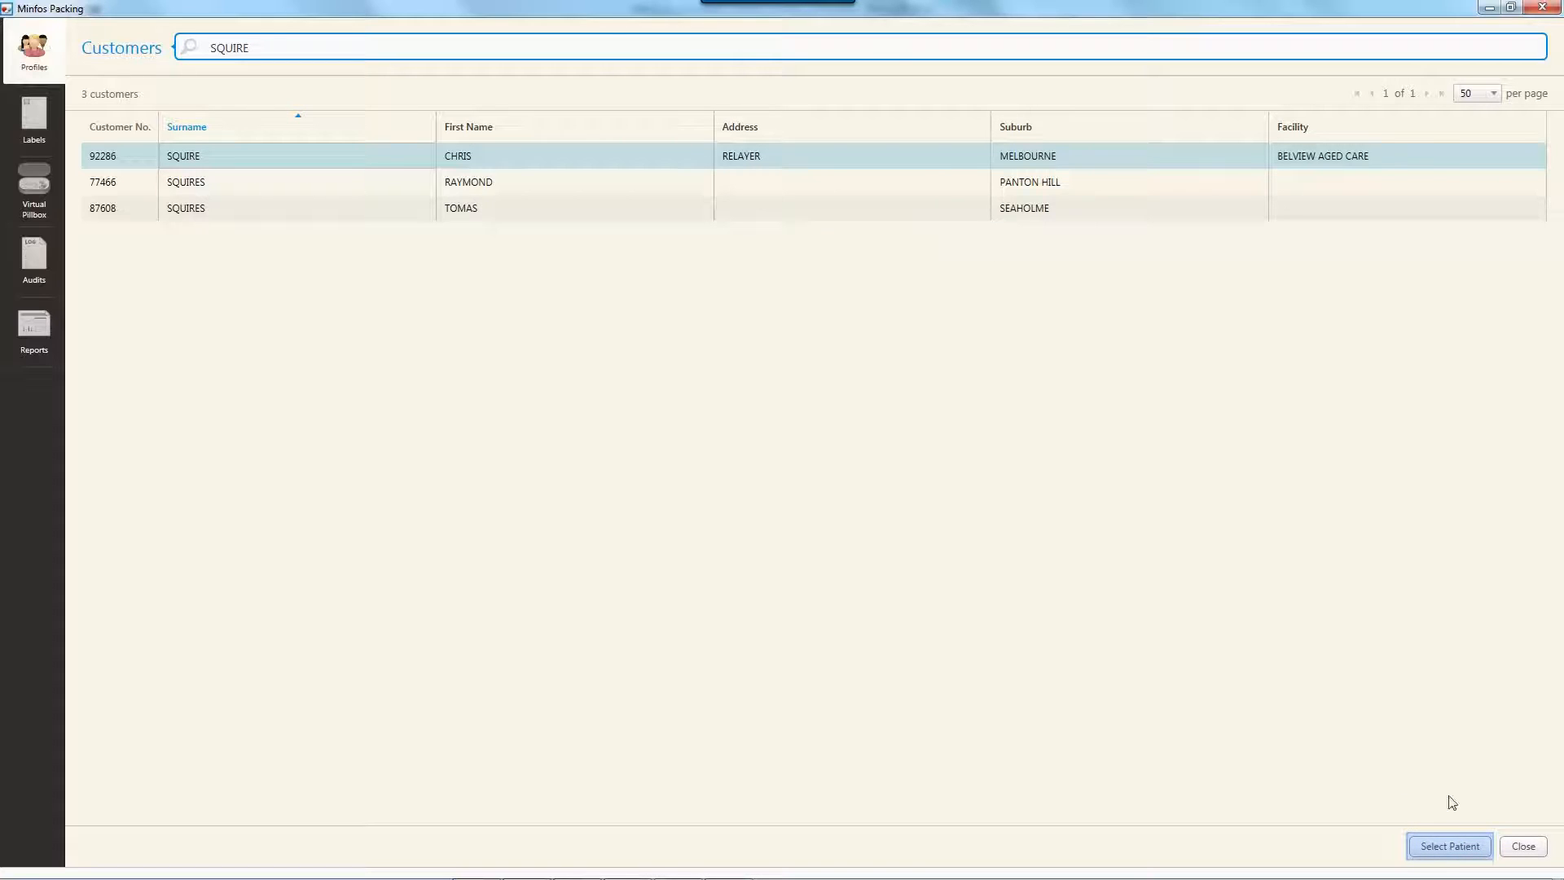
{"action": "left_click", "coordinate": [1455, 846]}
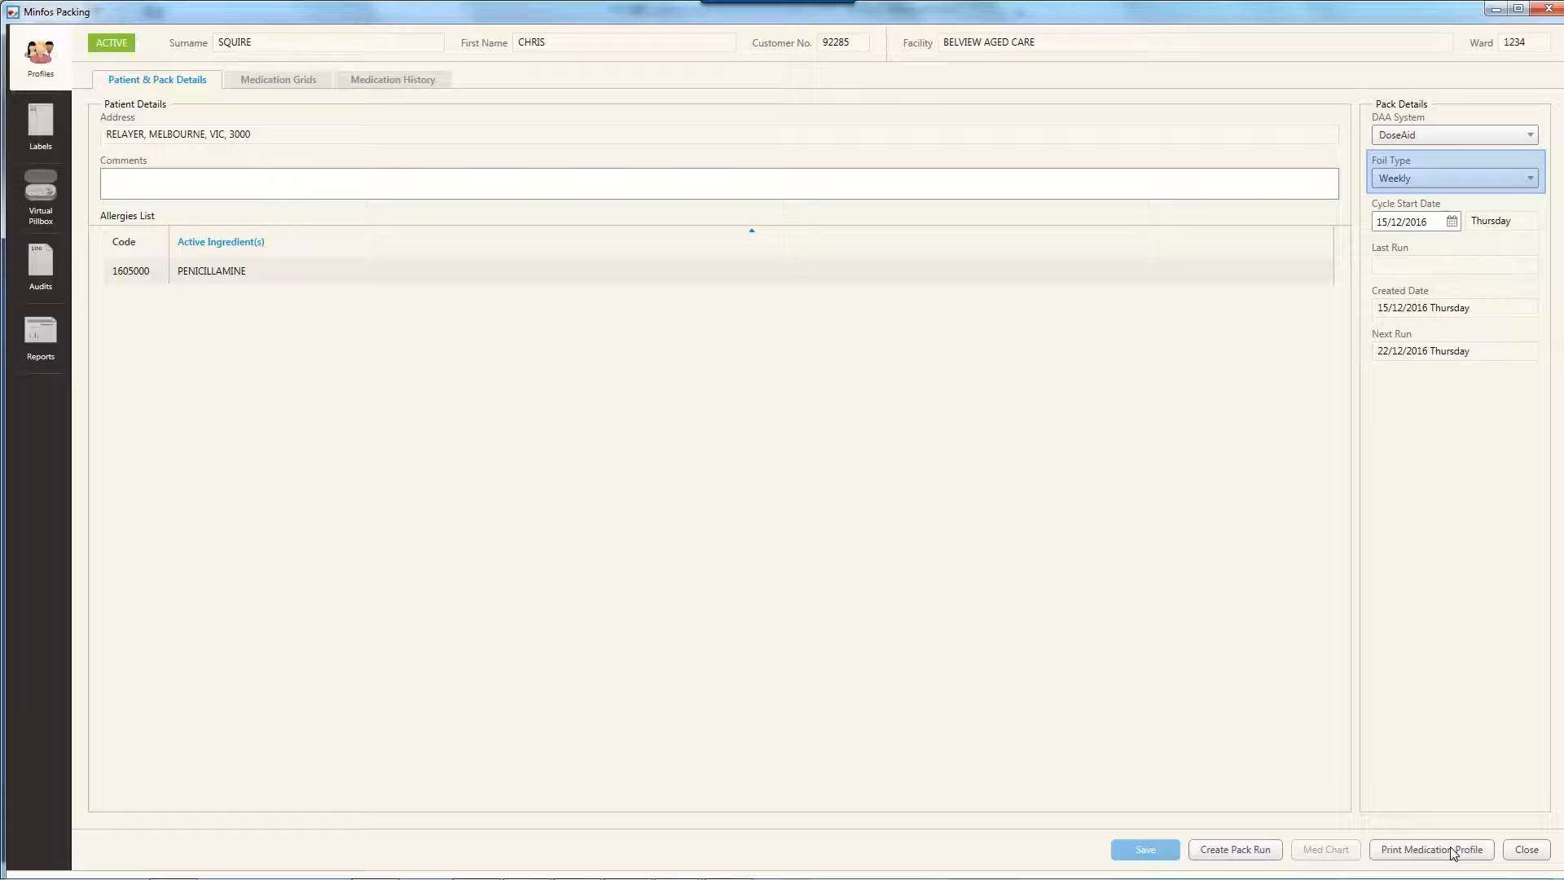
{"action": "left_click", "coordinate": [1531, 179]}
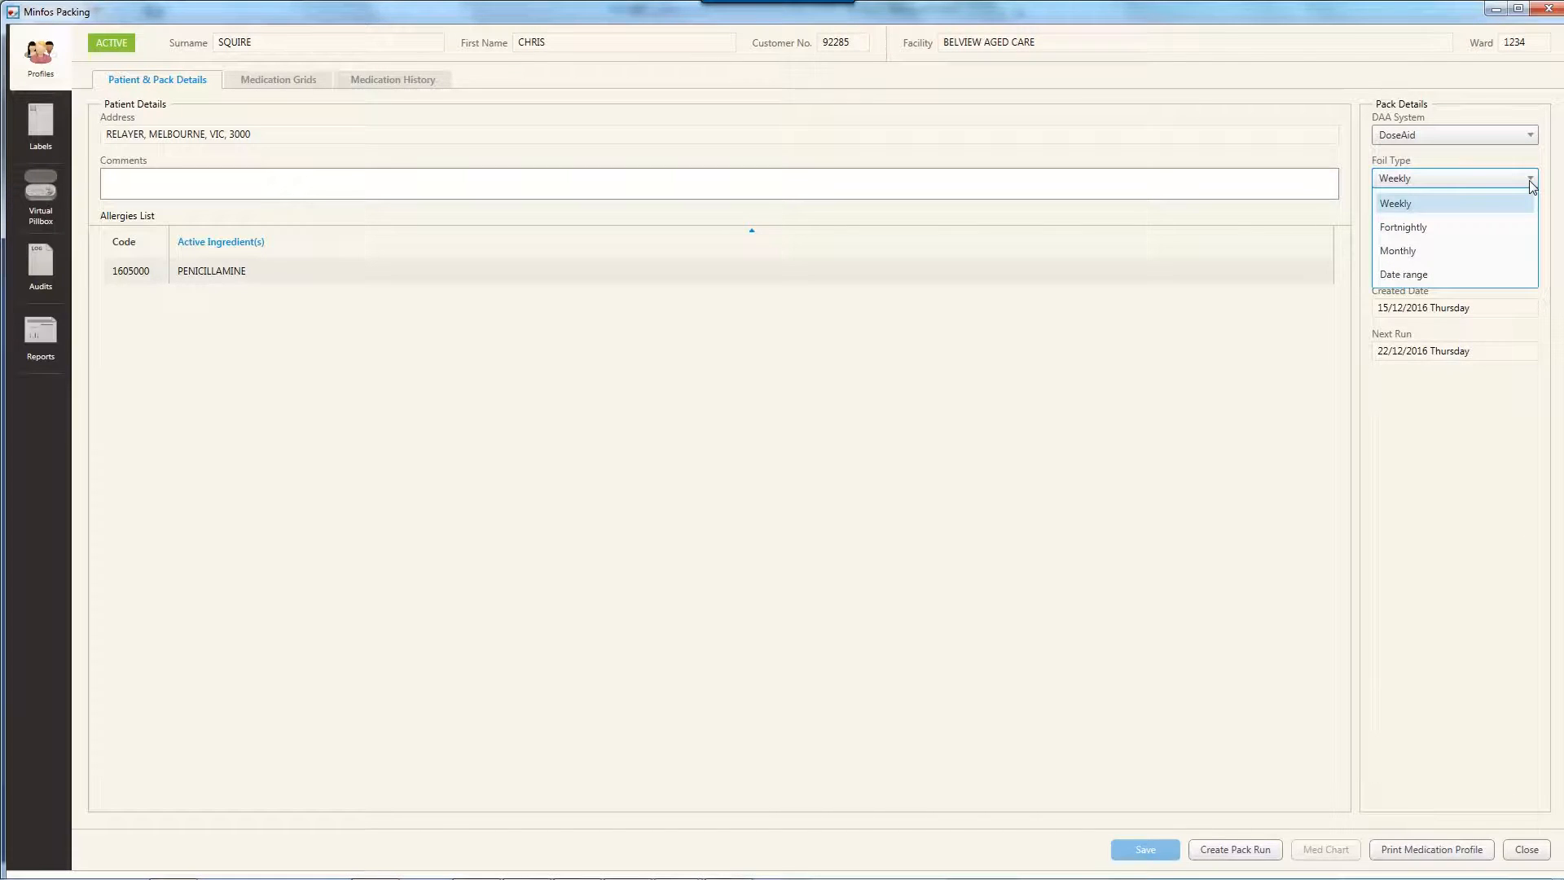
{"action": "left_click", "coordinate": [1496, 211]}
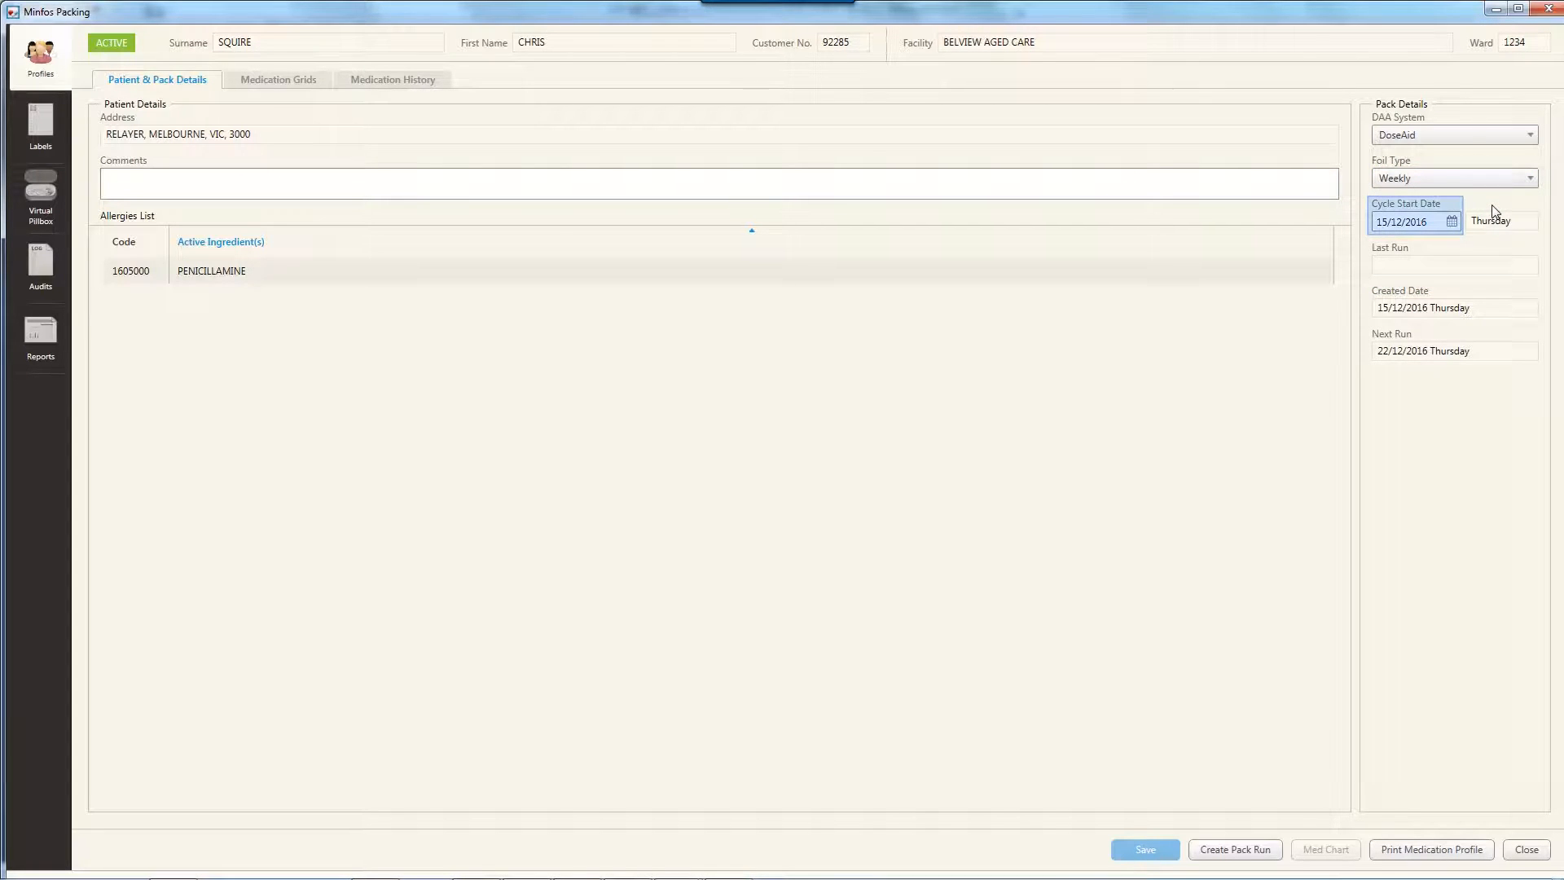
Set the pack's cycle start date to 26/12/2016 and save the profile
{"action": "left_click", "coordinate": [1452, 222]}
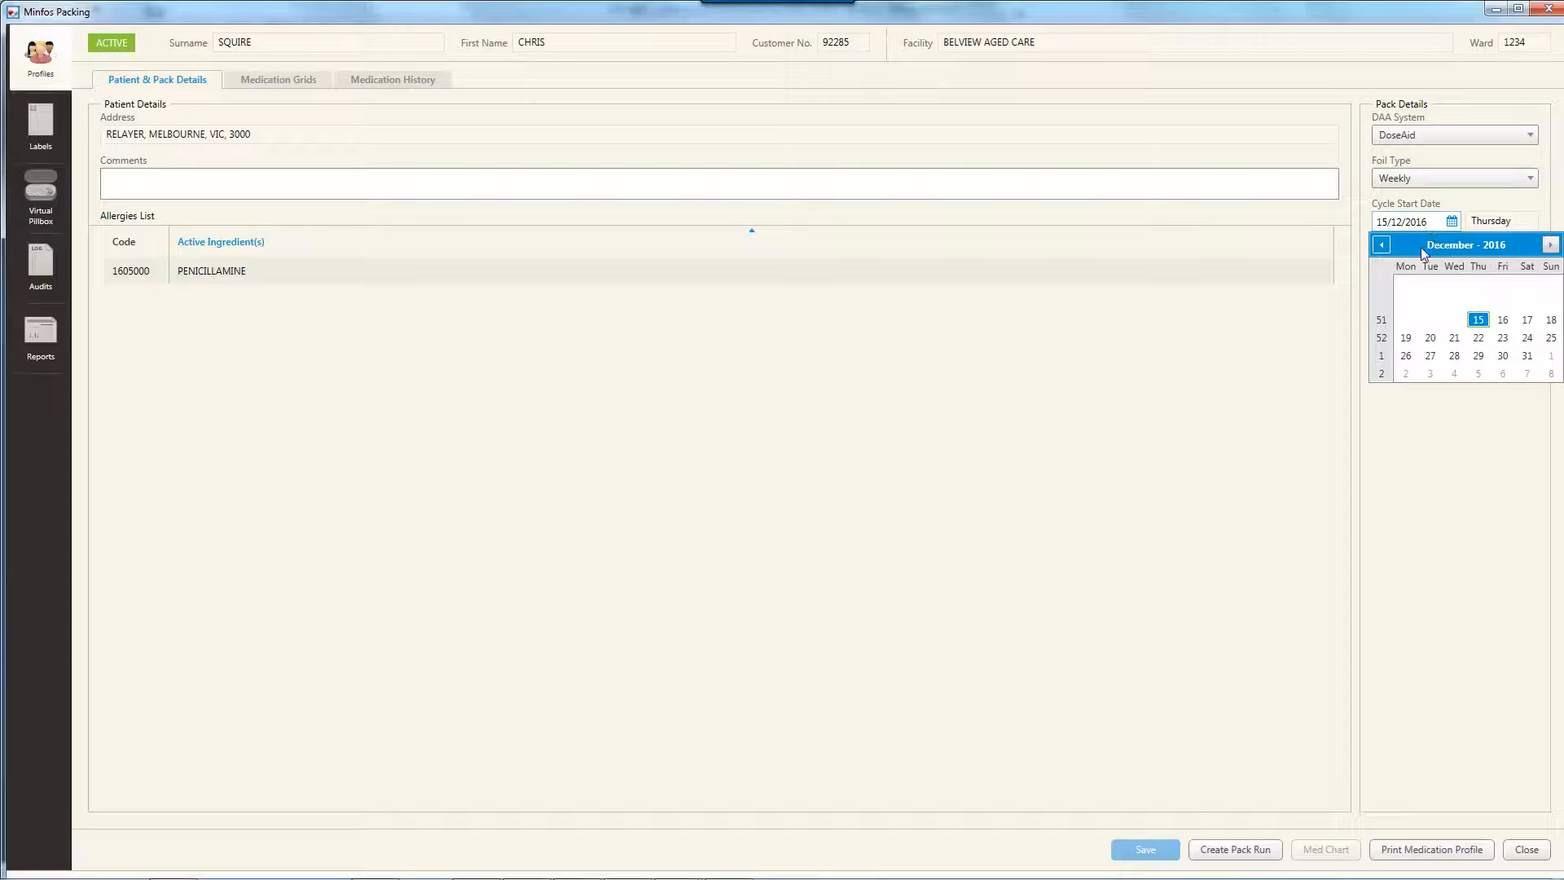
{"action": "left_click", "coordinate": [1406, 356]}
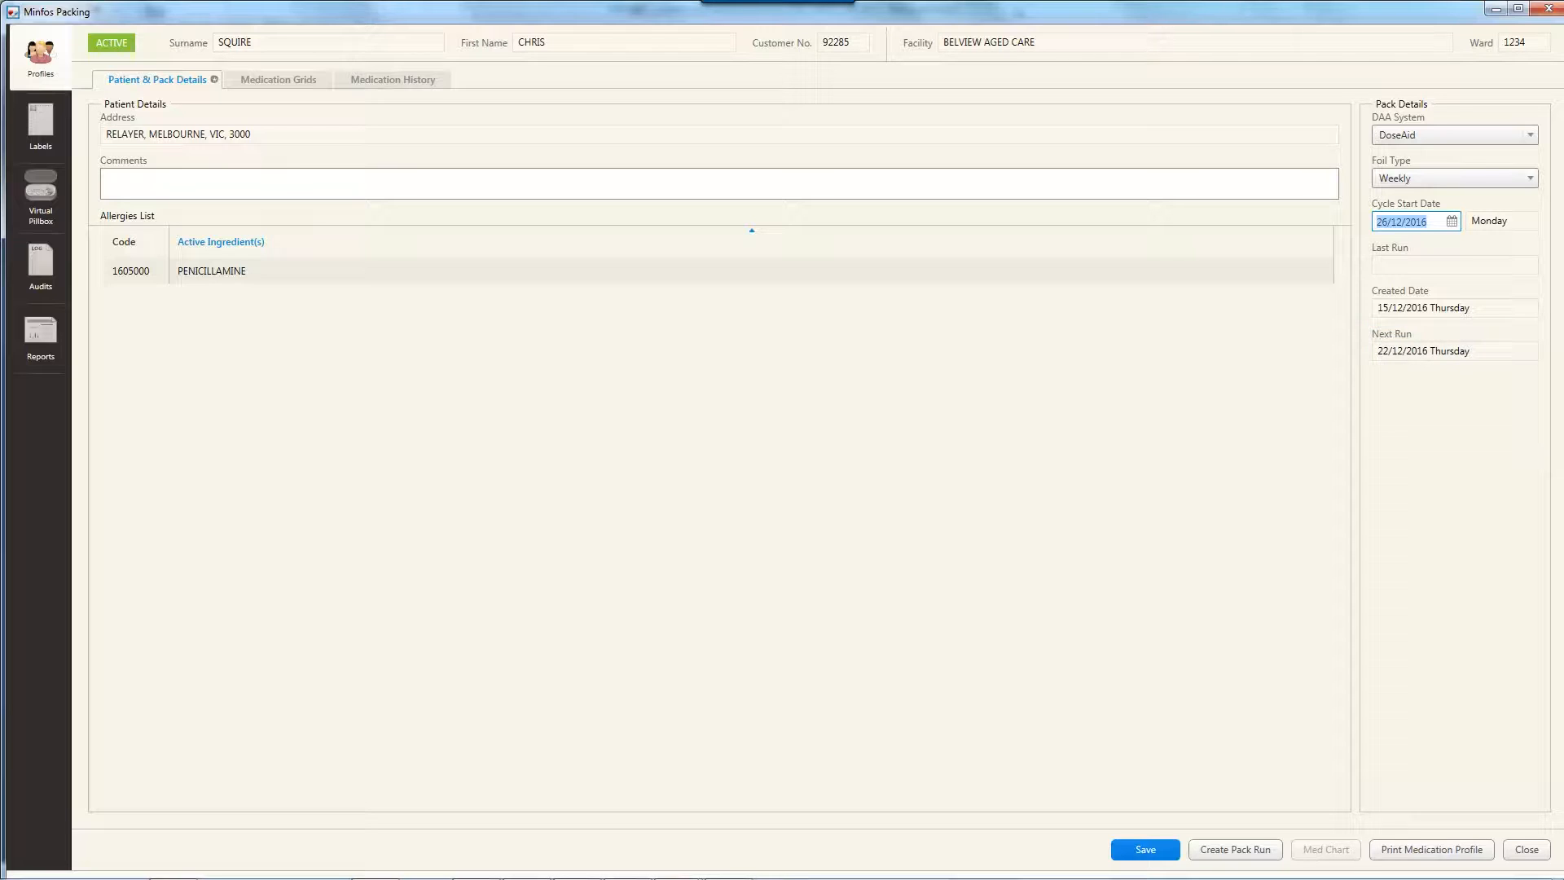
{"action": "key", "text": "Tab"}
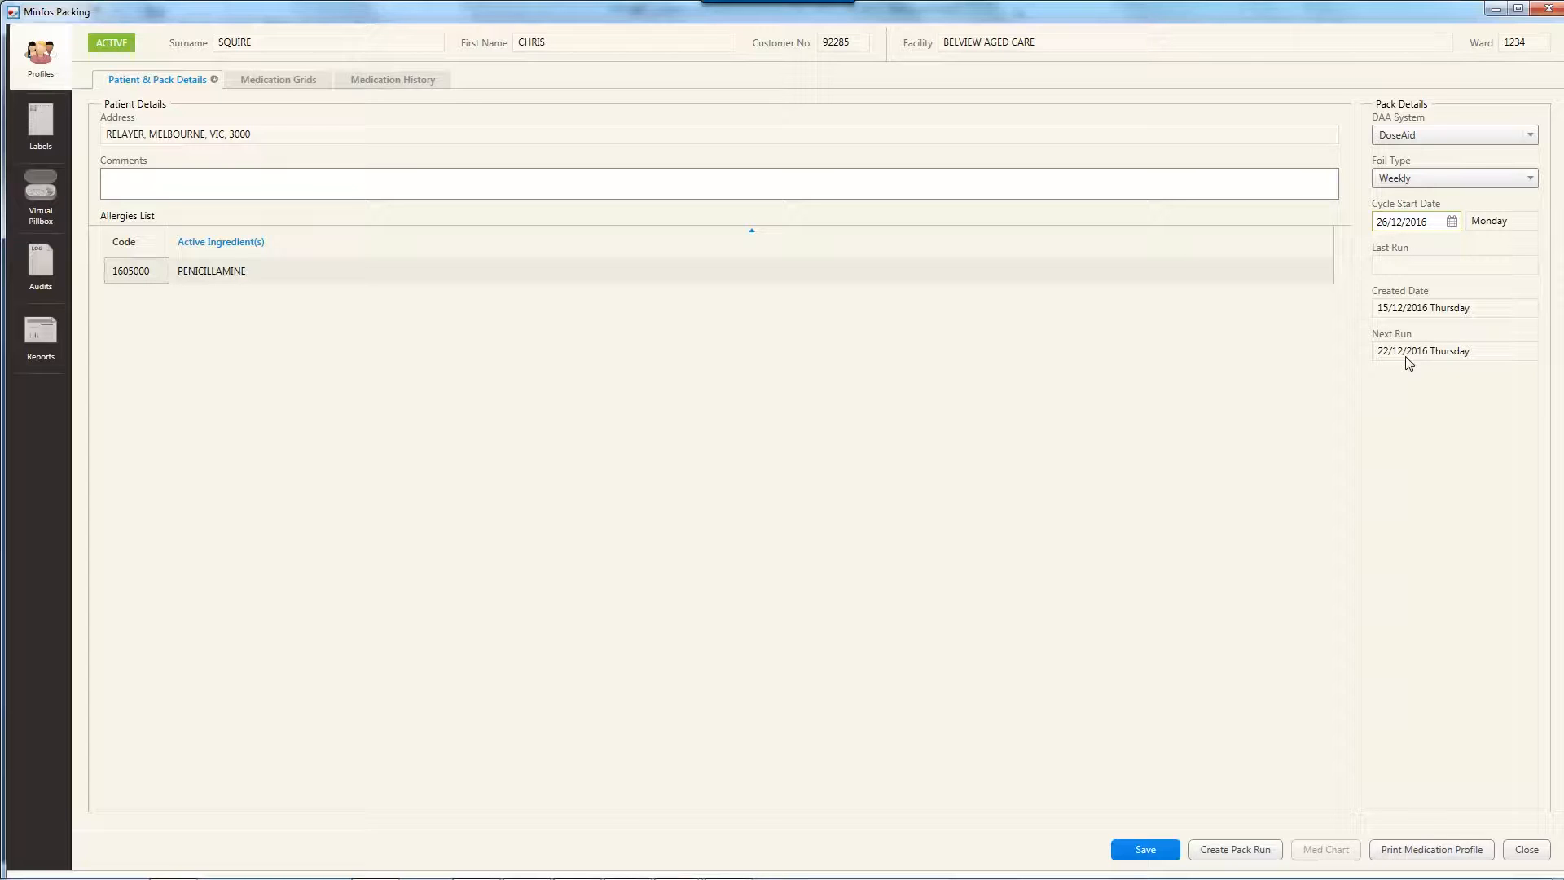
{"action": "left_click", "coordinate": [1153, 852]}
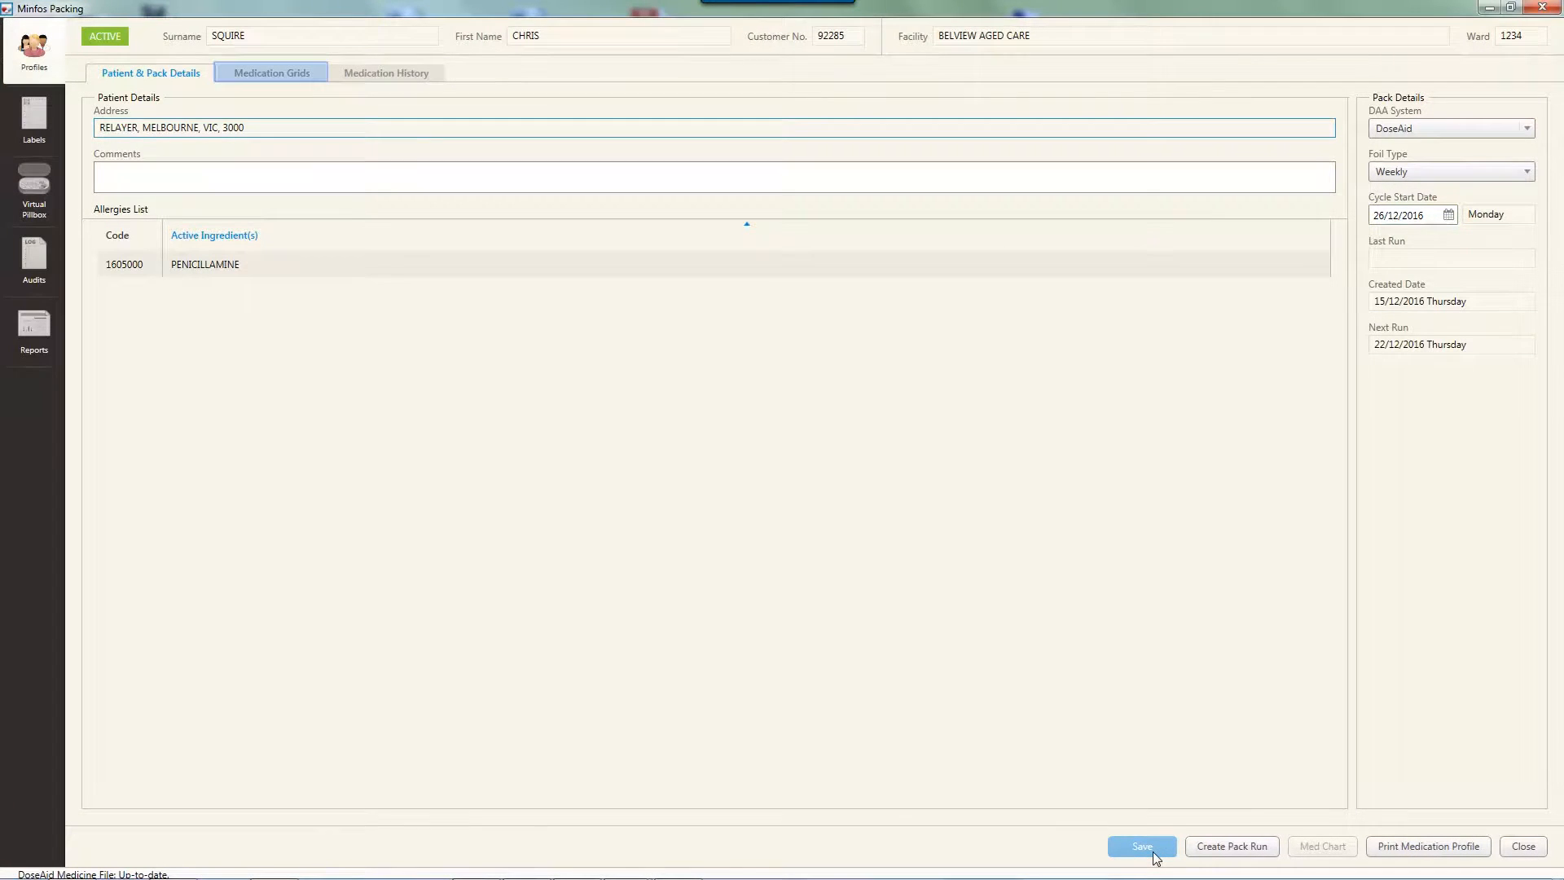
Show the patient's medication grids and reduce the height of the Packed grid
{"action": "left_click", "coordinate": [277, 72]}
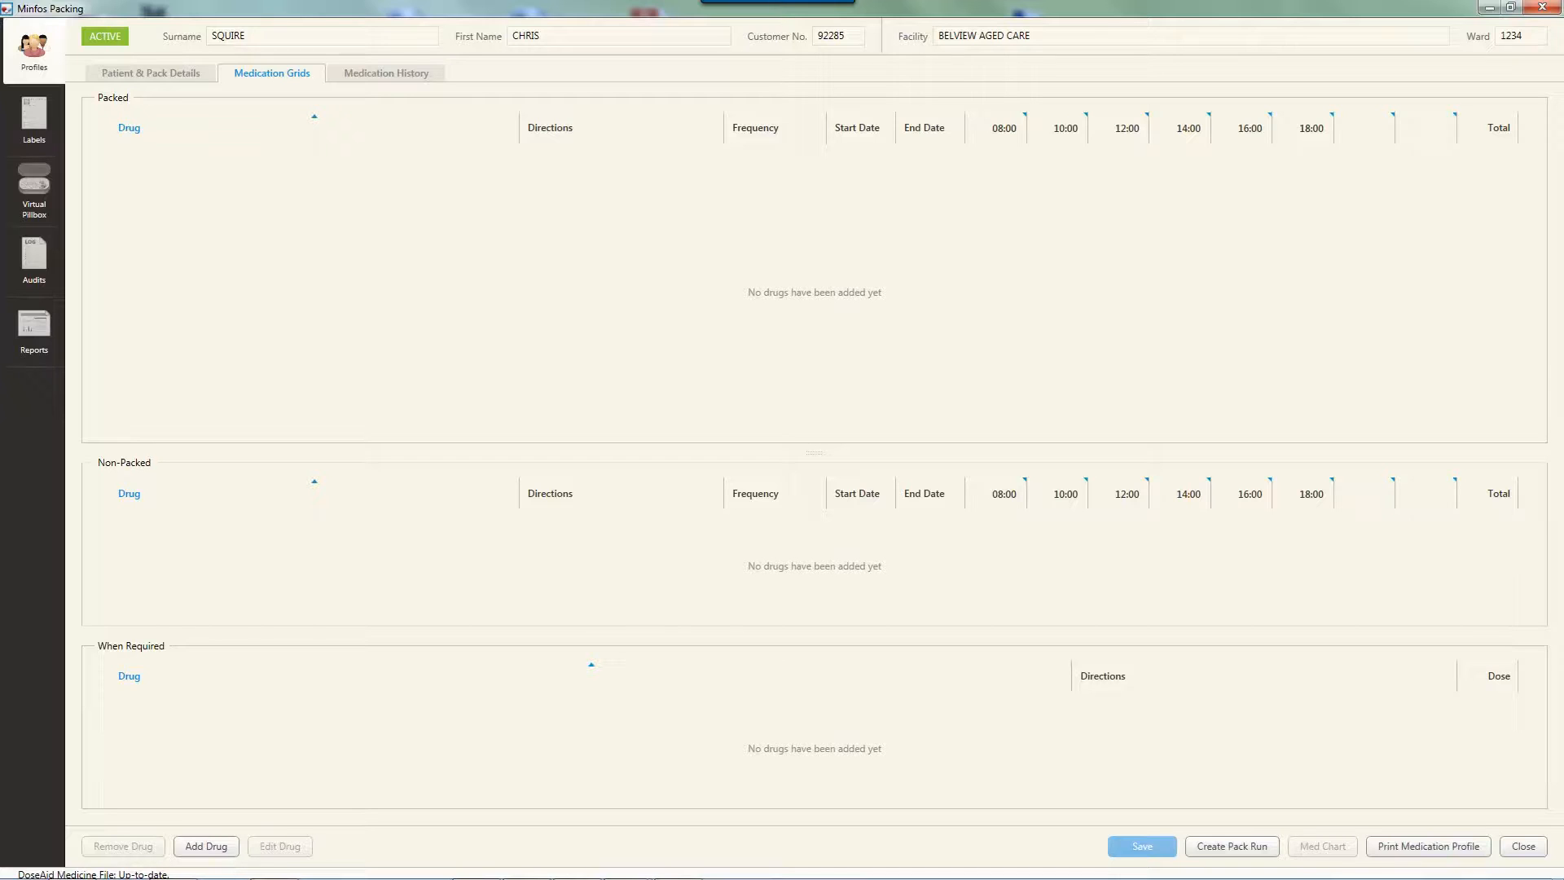
{"action": "left_click_drag", "start_coordinate": [391, 452], "coordinate": [394, 241]}
{"action": "mouse_move", "coordinate": [394, 360]}
{"action": "left_mouse_down"}
{"action": "mouse_move", "coordinate": [395, 611]}
{"action": "mouse_move", "coordinate": [400, 386]}
{"action": "left_mouse_up"}
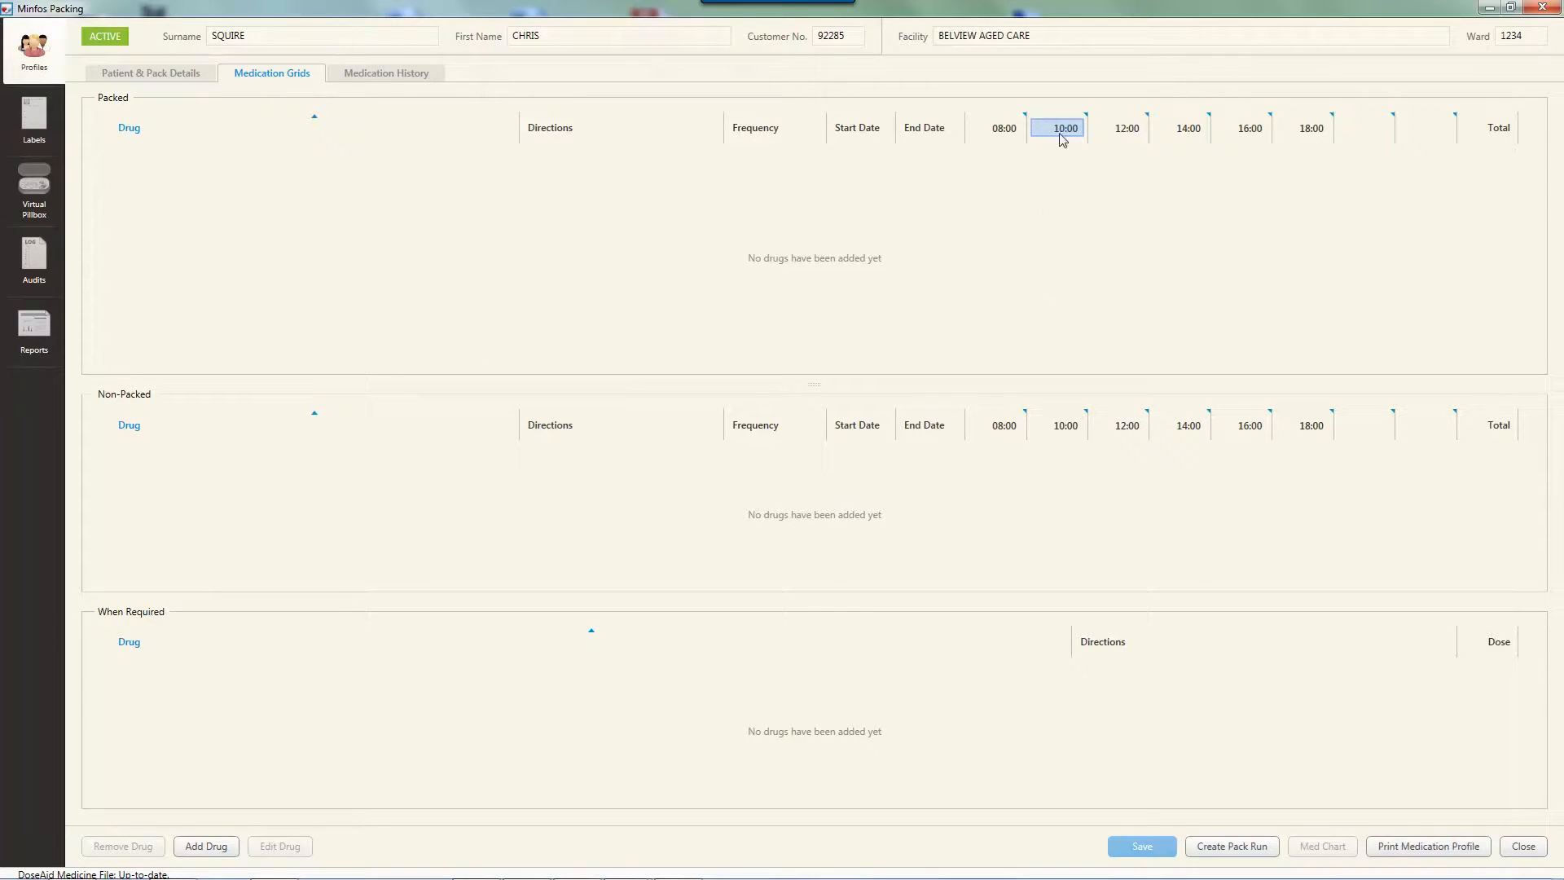
Set the second dose time column of the Packed grid to 10:00 and save the change
{"action": "type", "text": "10"}
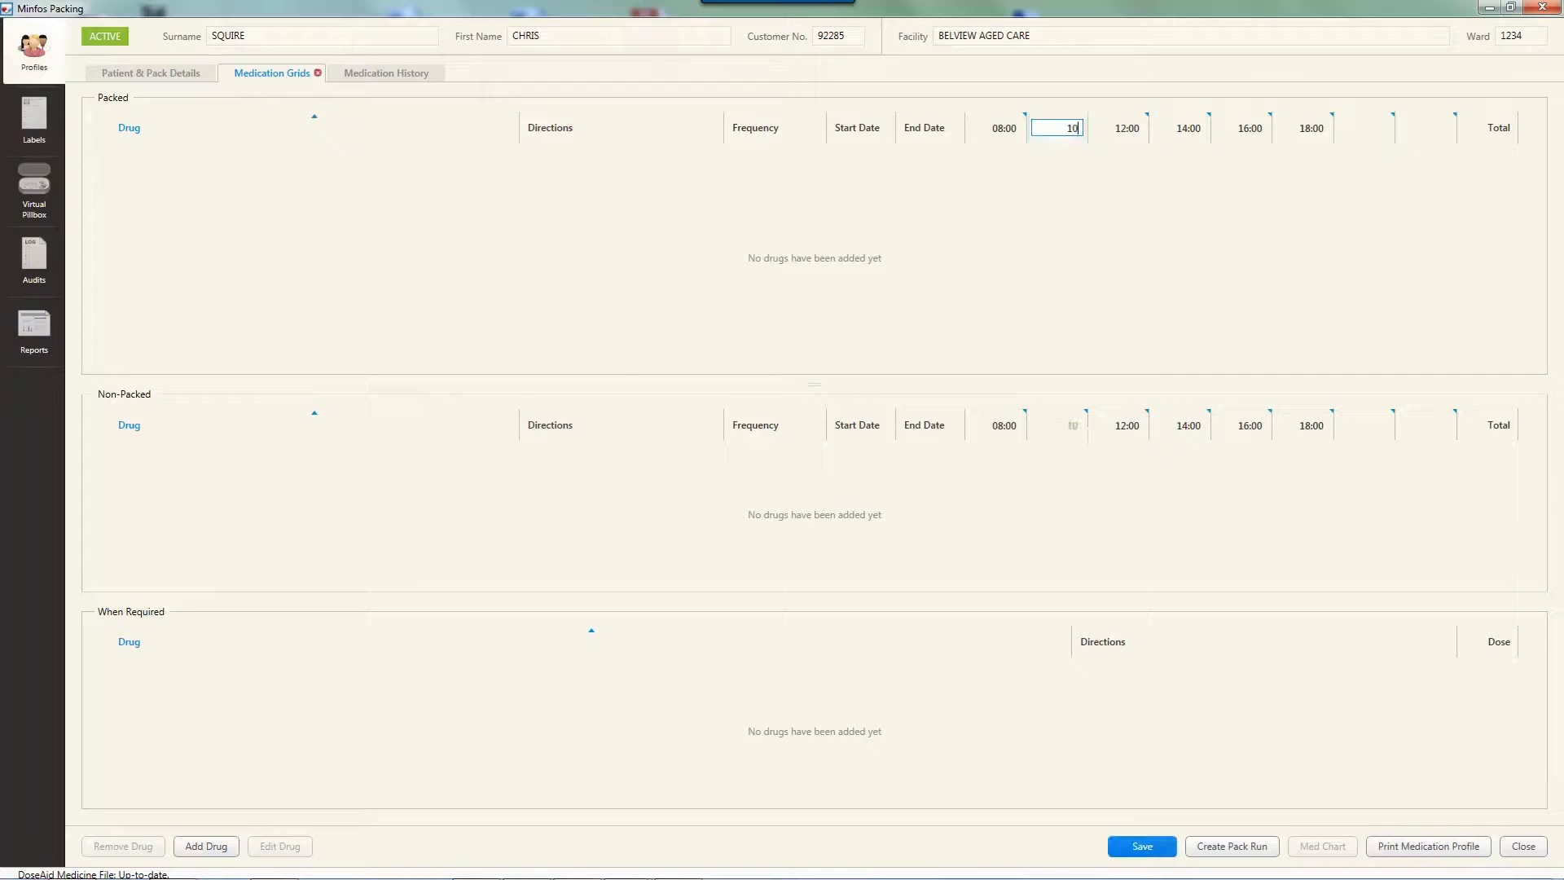
{"action": "key", "text": "Return"}
{"action": "type", "text": "0000"}
{"action": "key", "text": "BackSpace"}
{"action": "key", "text": "BackSpace"}
{"action": "key", "text": "BackSpace"}
{"action": "key", "text": "BackSpace"}
{"action": "key", "text": "BackSpace"}
{"action": "type", "text": "0:00"}
{"action": "key", "text": "ctrl+s"}
{"action": "key", "text": "Return"}
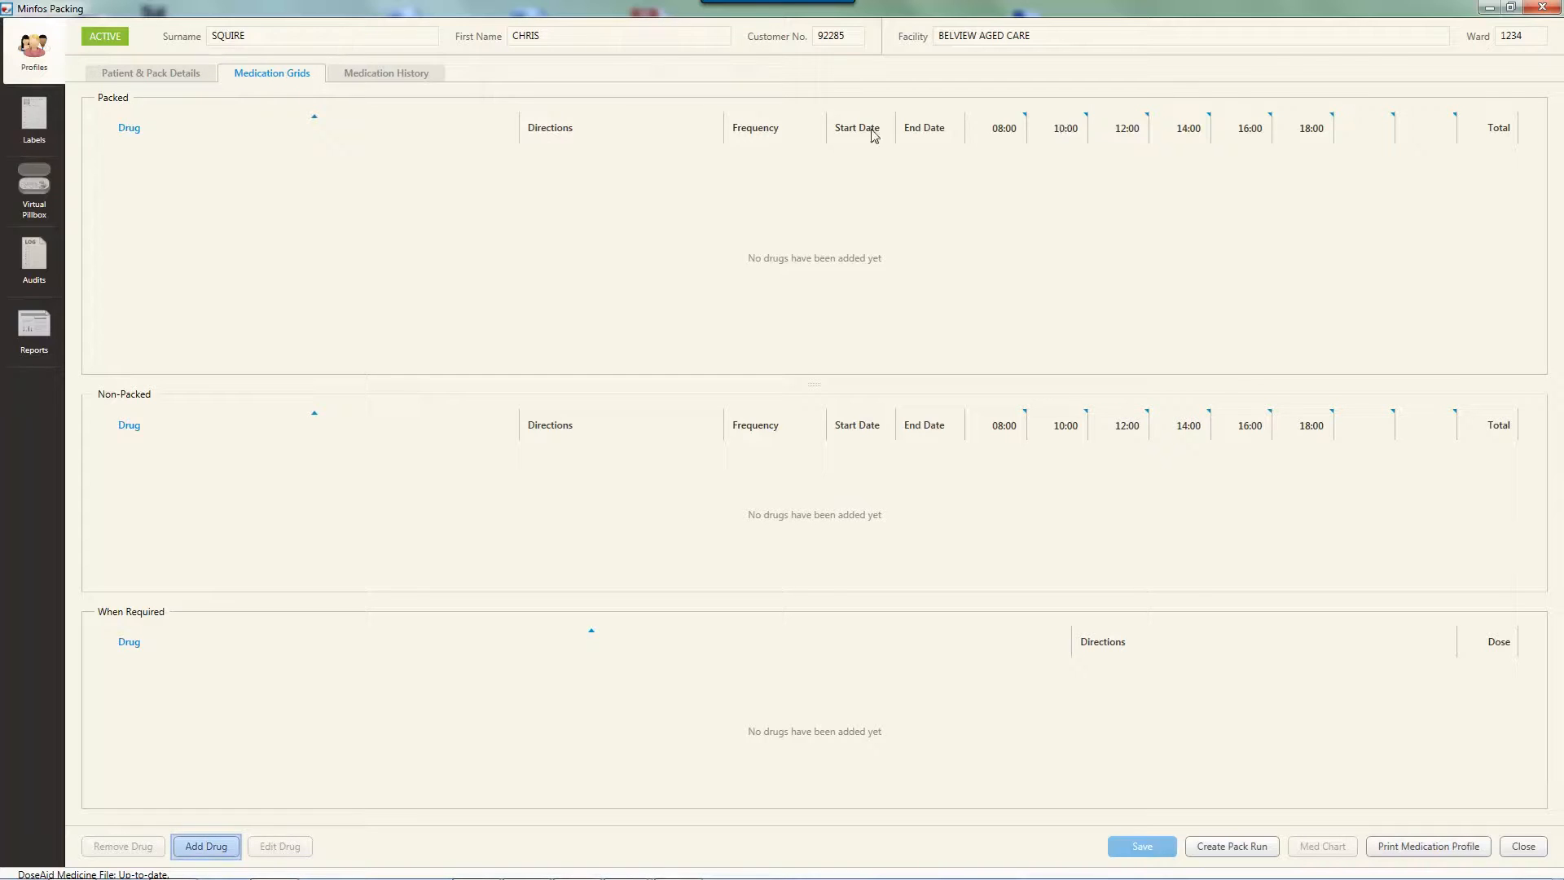
Start adding a drug to the packing profile, trying LIPITOR TAB 10MG 30 and clearing the drug entry again
{"action": "left_click", "coordinate": [217, 850]}
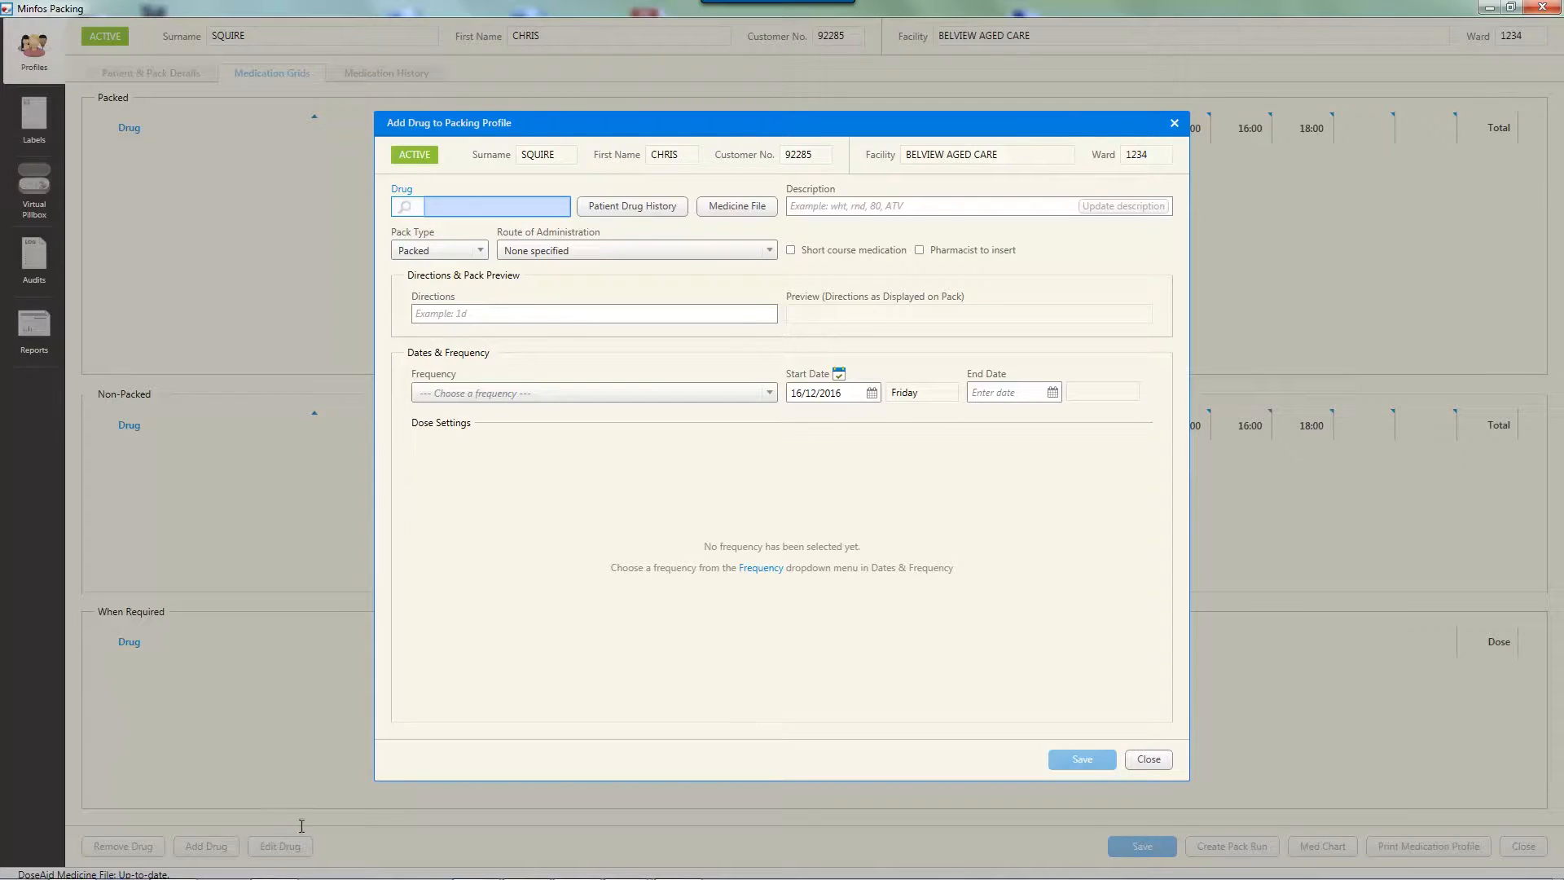
{"action": "type", "text": "LIPITOR"}
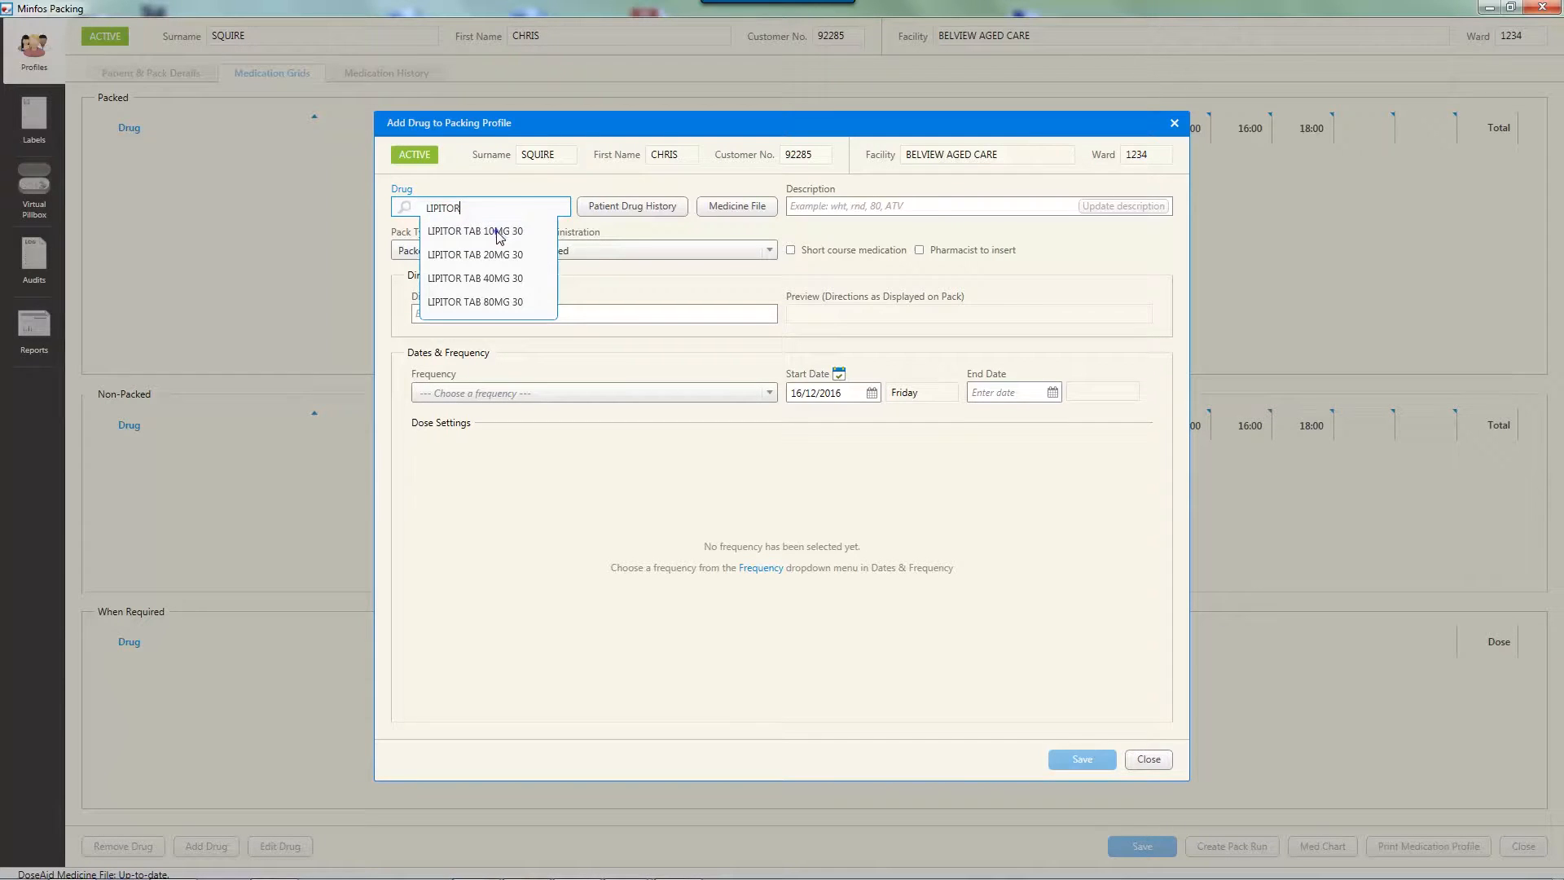
{"action": "left_click", "coordinate": [489, 232]}
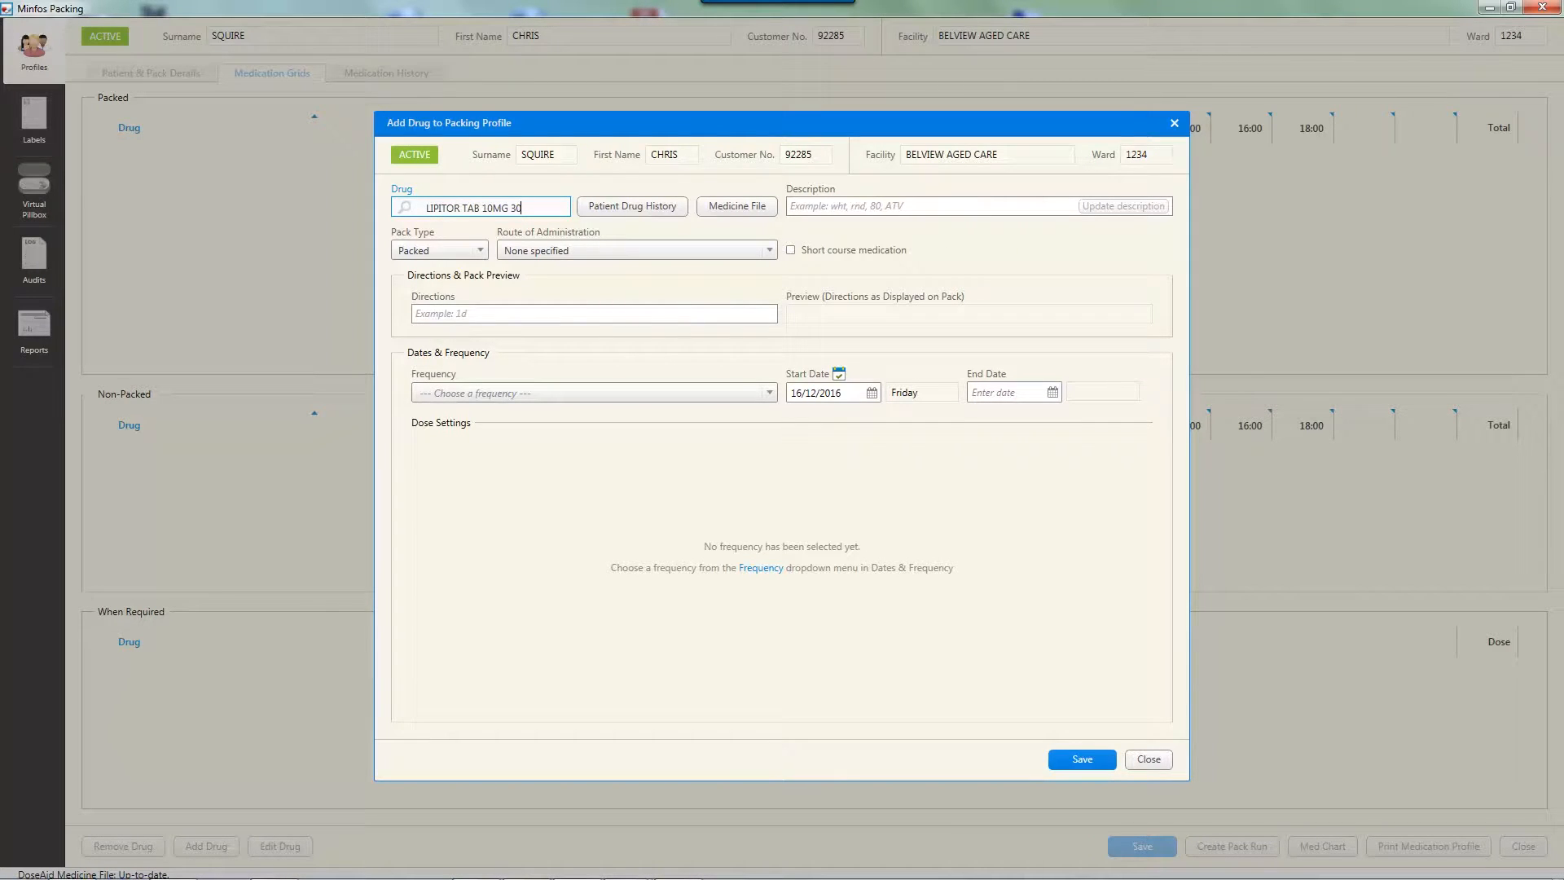
{"action": "key", "text": "ctrl+a"}
{"action": "key", "text": "BackSpace"}
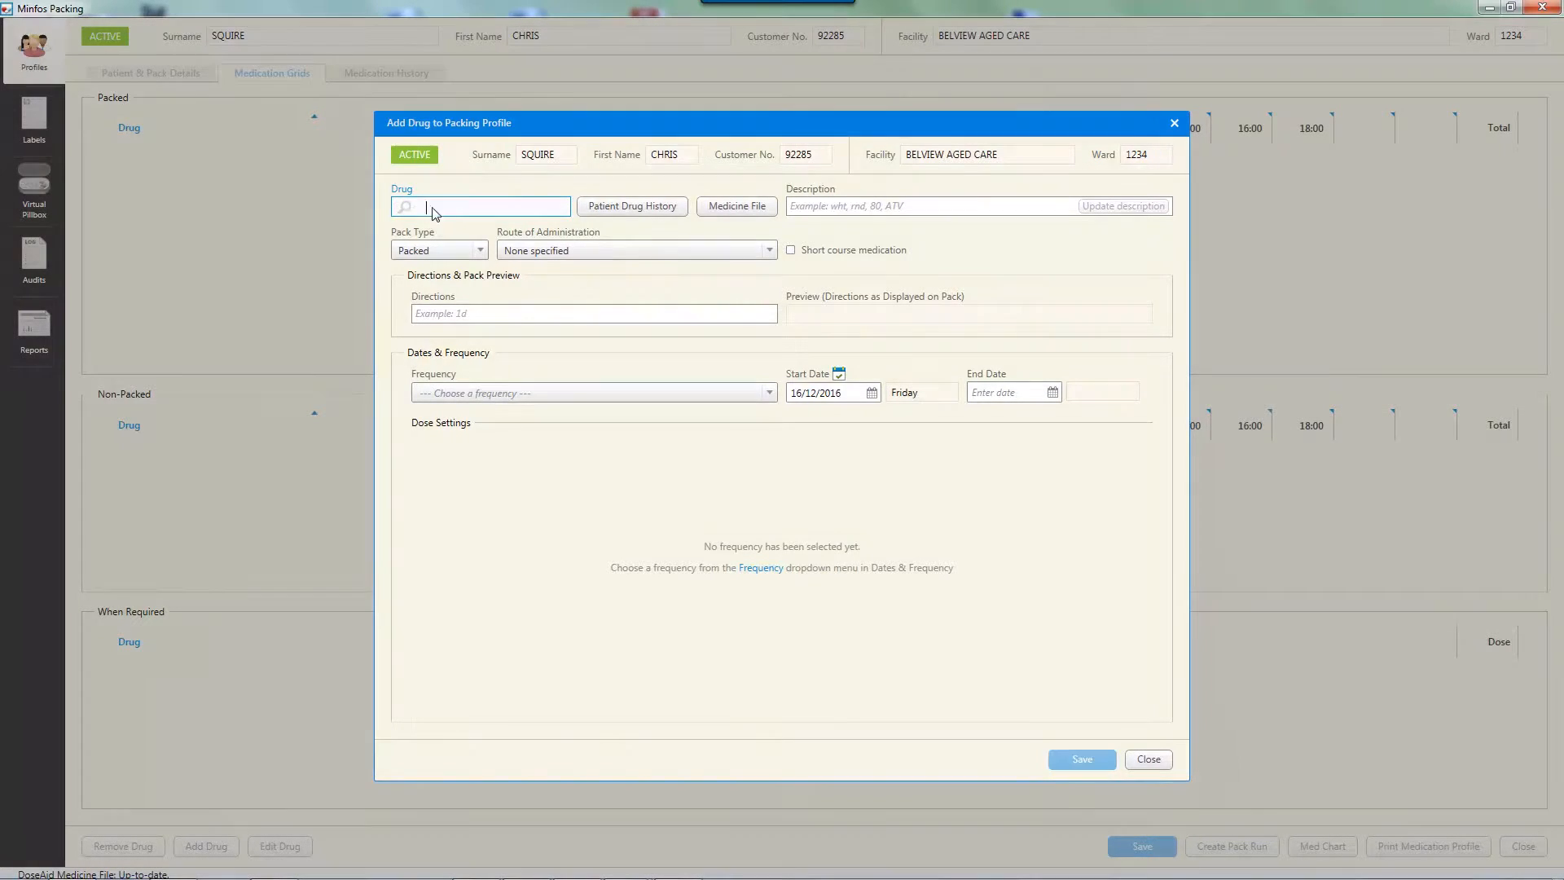
Check the patient's drug history for prescriptions dispensed from 16/12/2015 to 16/12/2016
{"action": "left_click", "coordinate": [632, 208]}
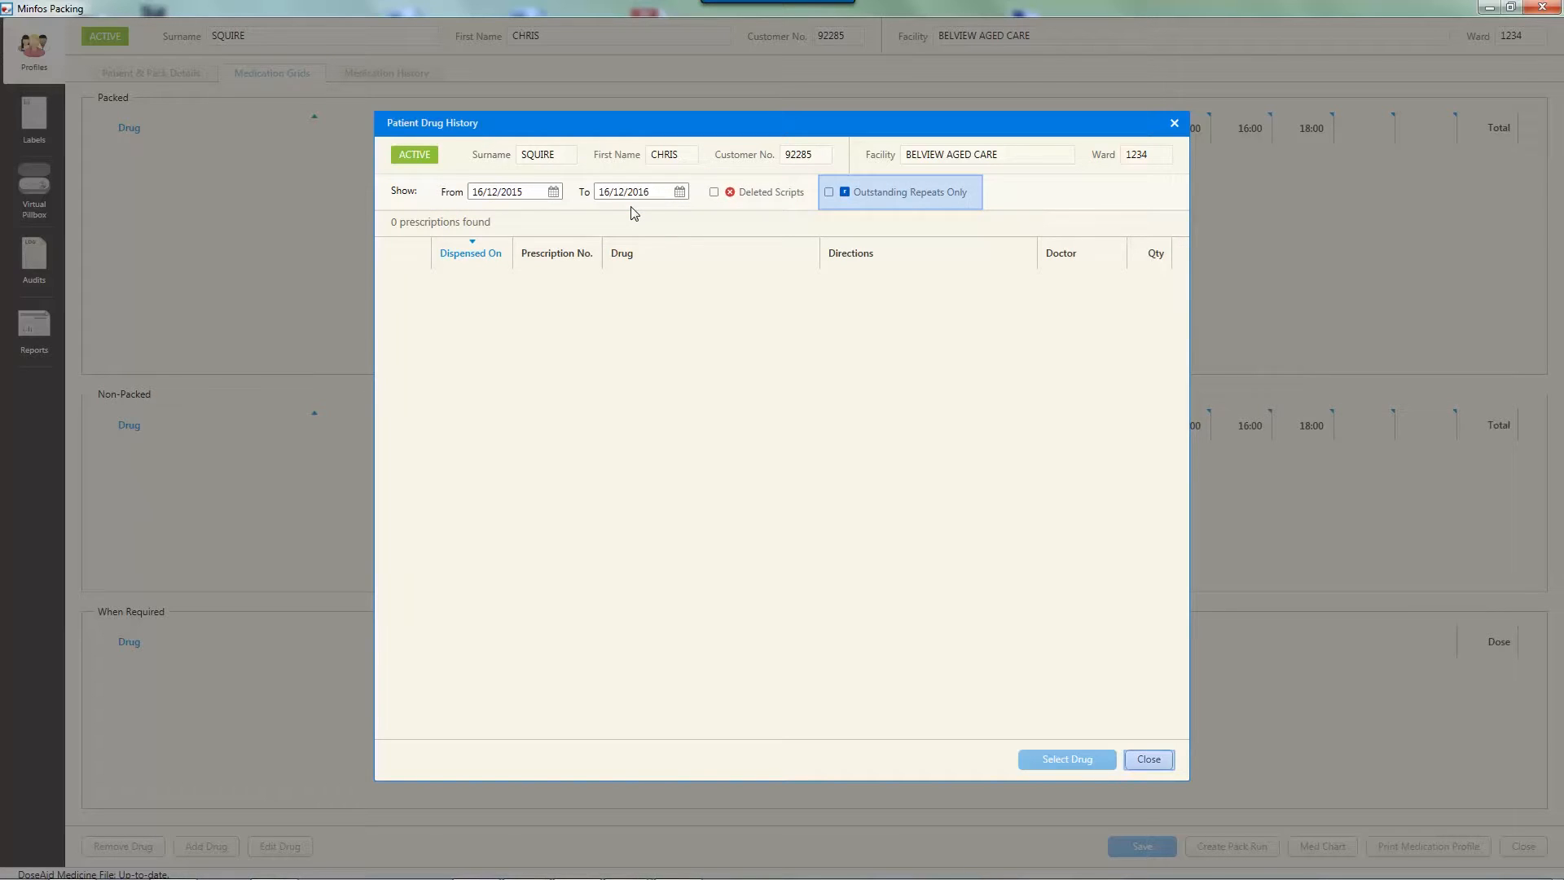
{"action": "left_click", "coordinate": [1149, 759]}
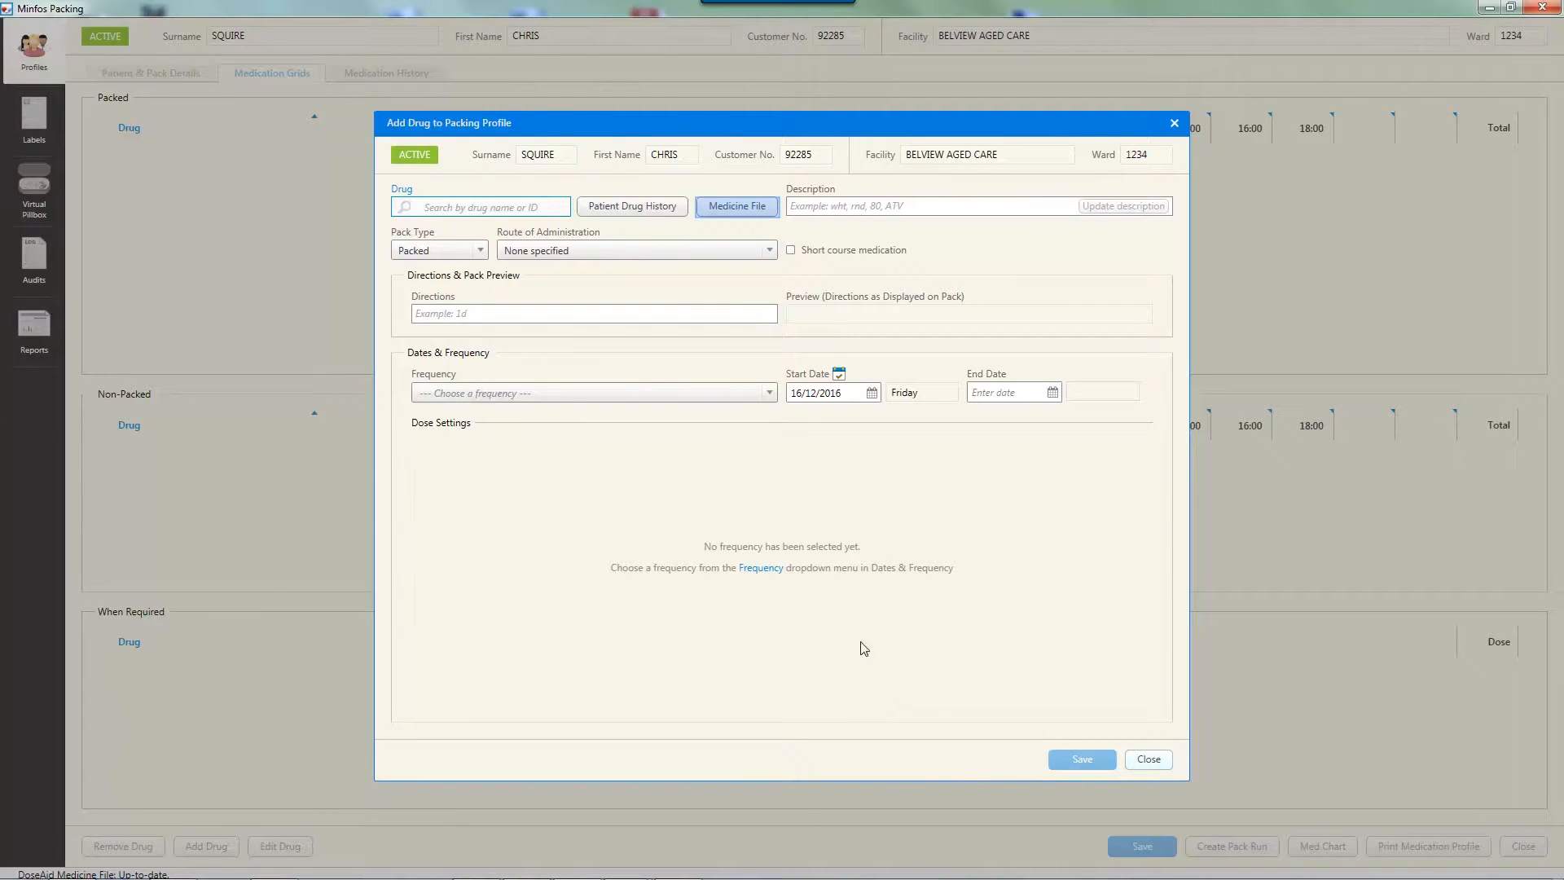
Search the Medicine File for LIPITOR and select LIPITOR 20mg as the drug
{"action": "left_click", "coordinate": [741, 207]}
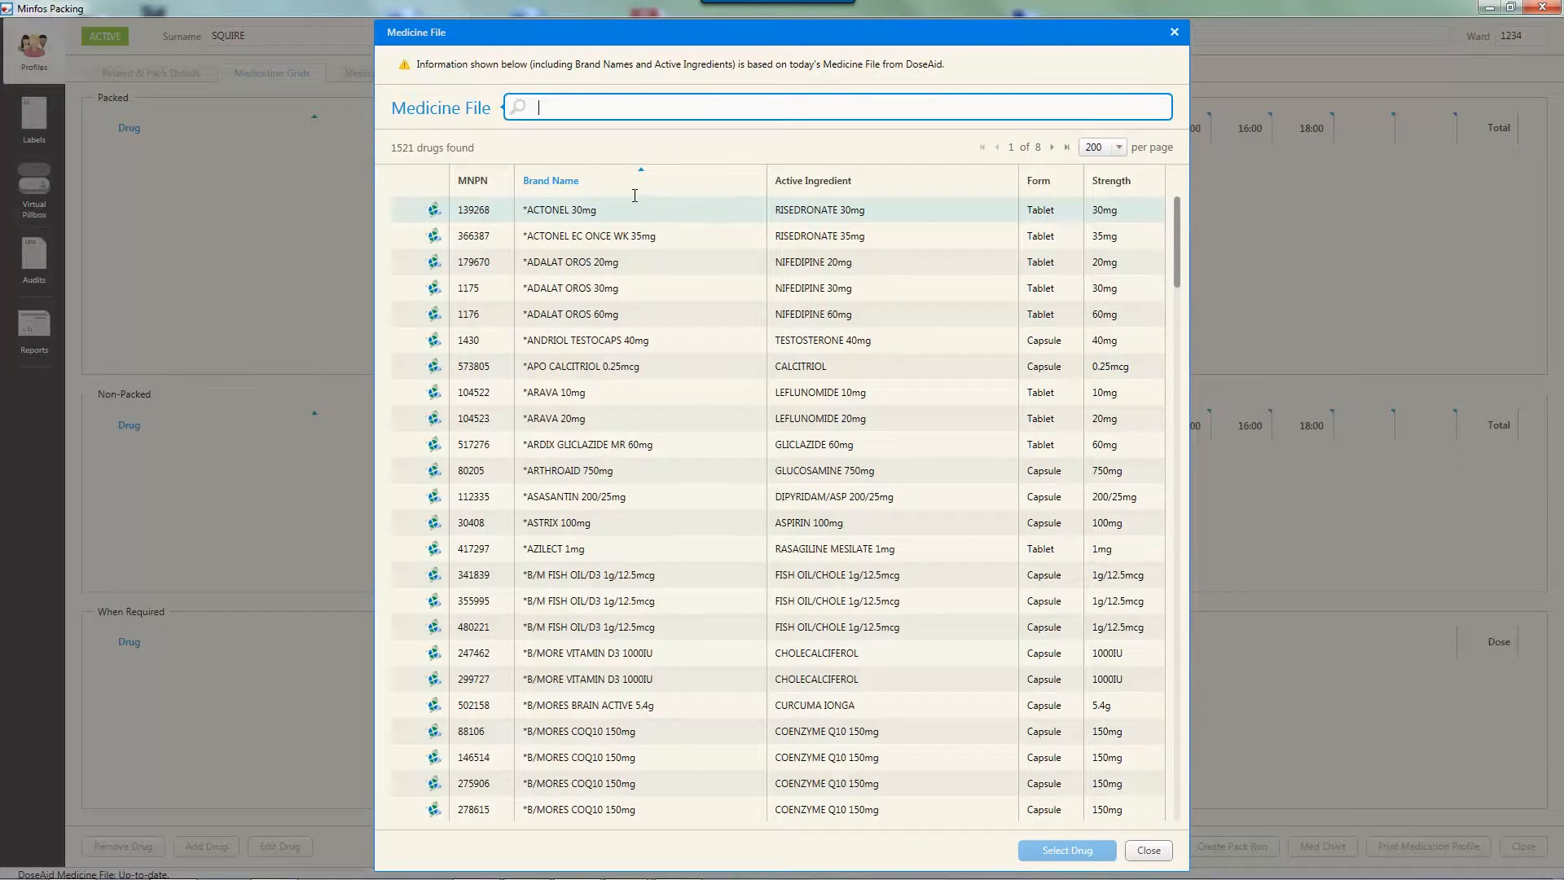
{"action": "type", "text": "LIPITO"}
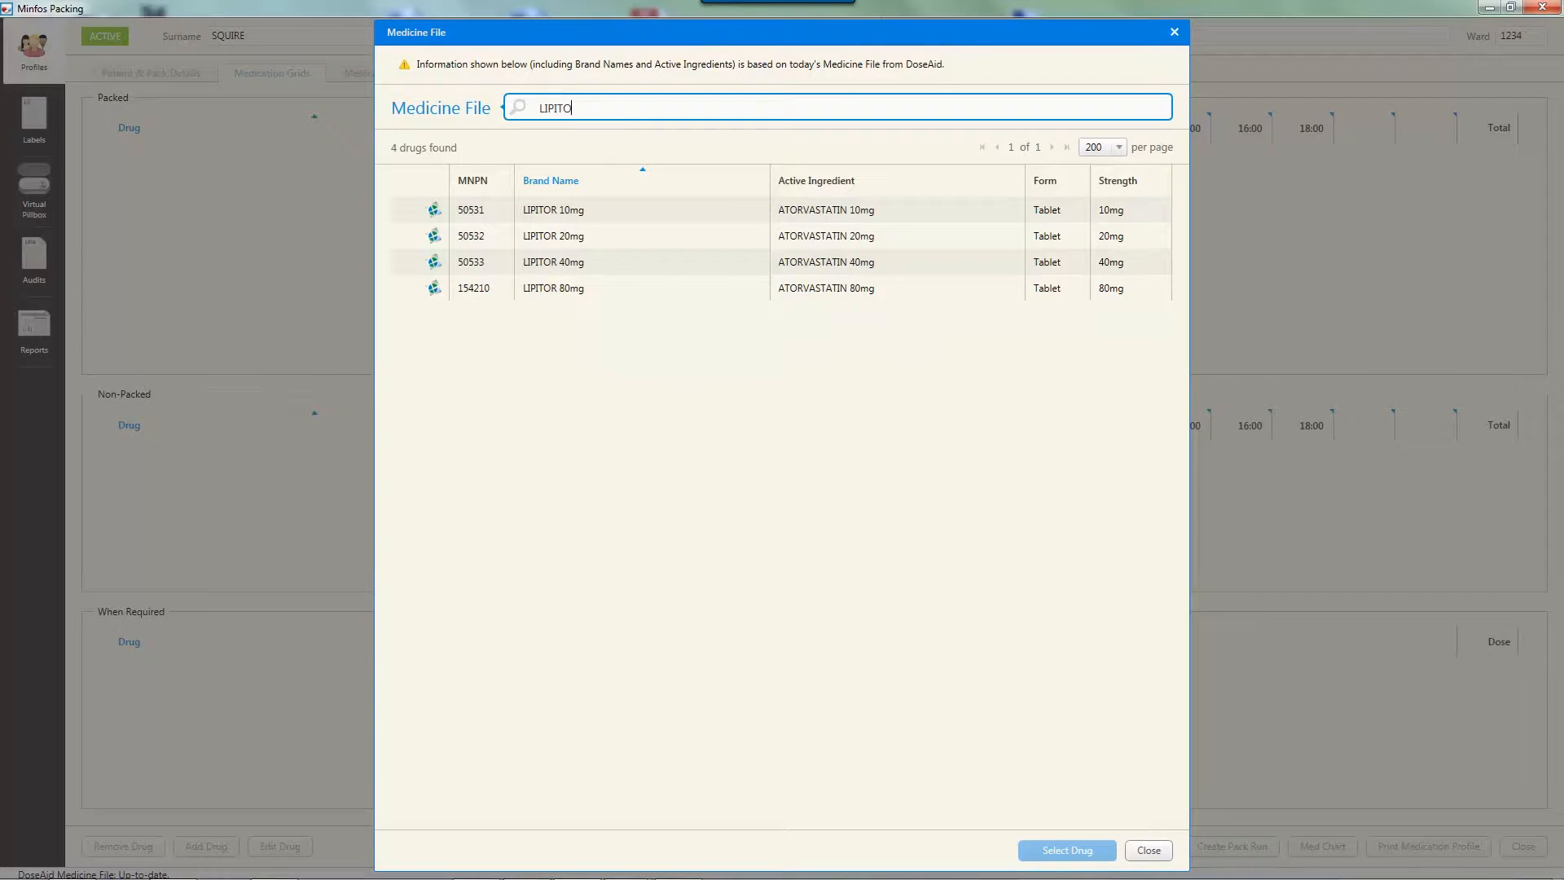
{"action": "type", "text": "R"}
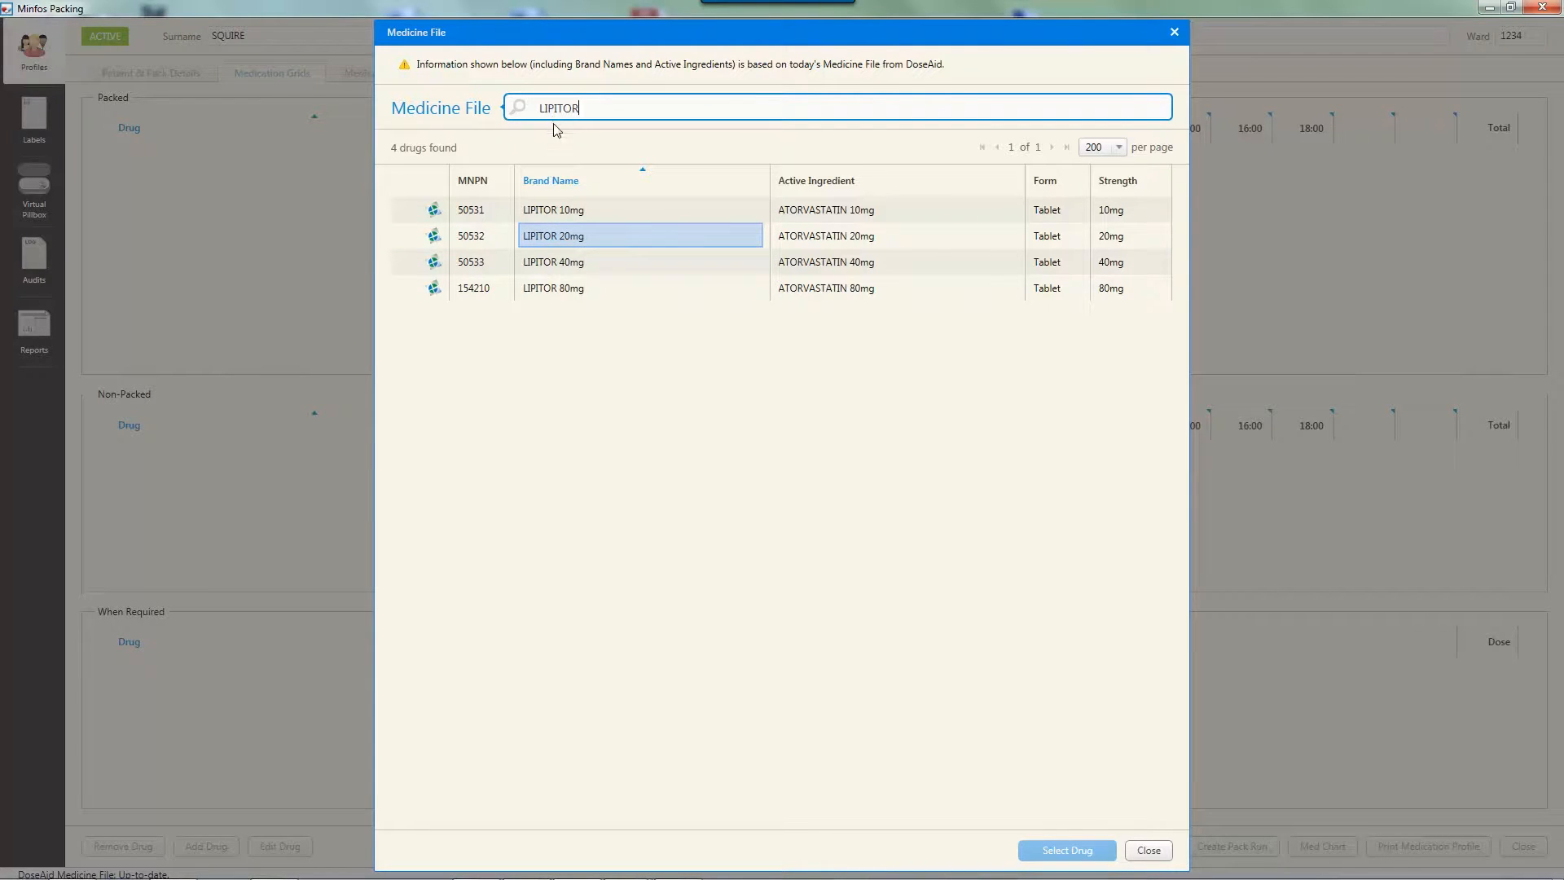
{"action": "left_click", "coordinate": [559, 236]}
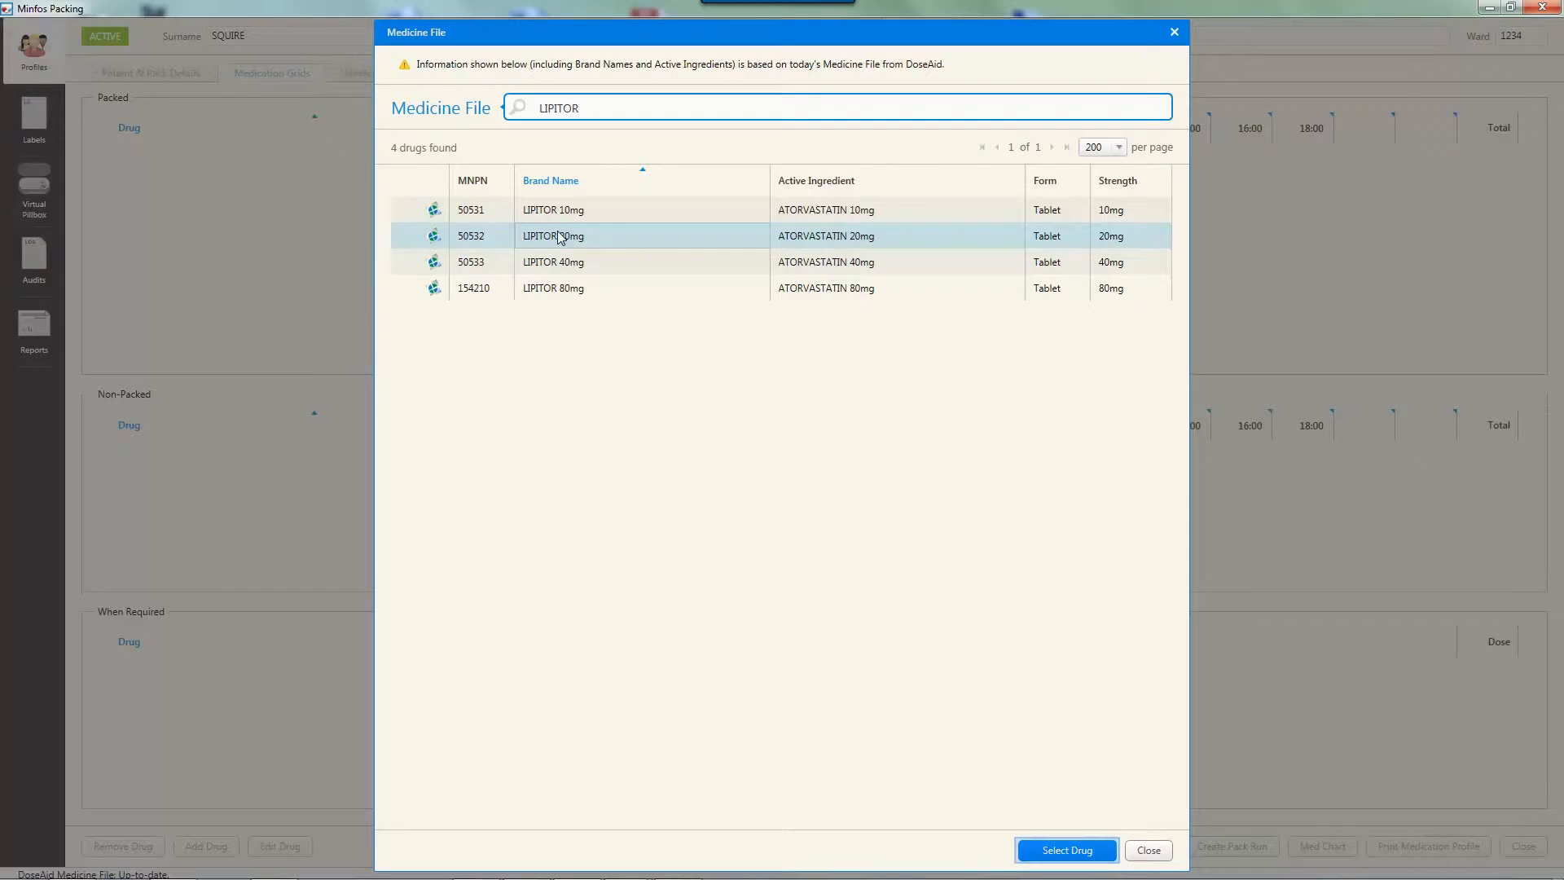
{"action": "left_click", "coordinate": [1068, 850]}
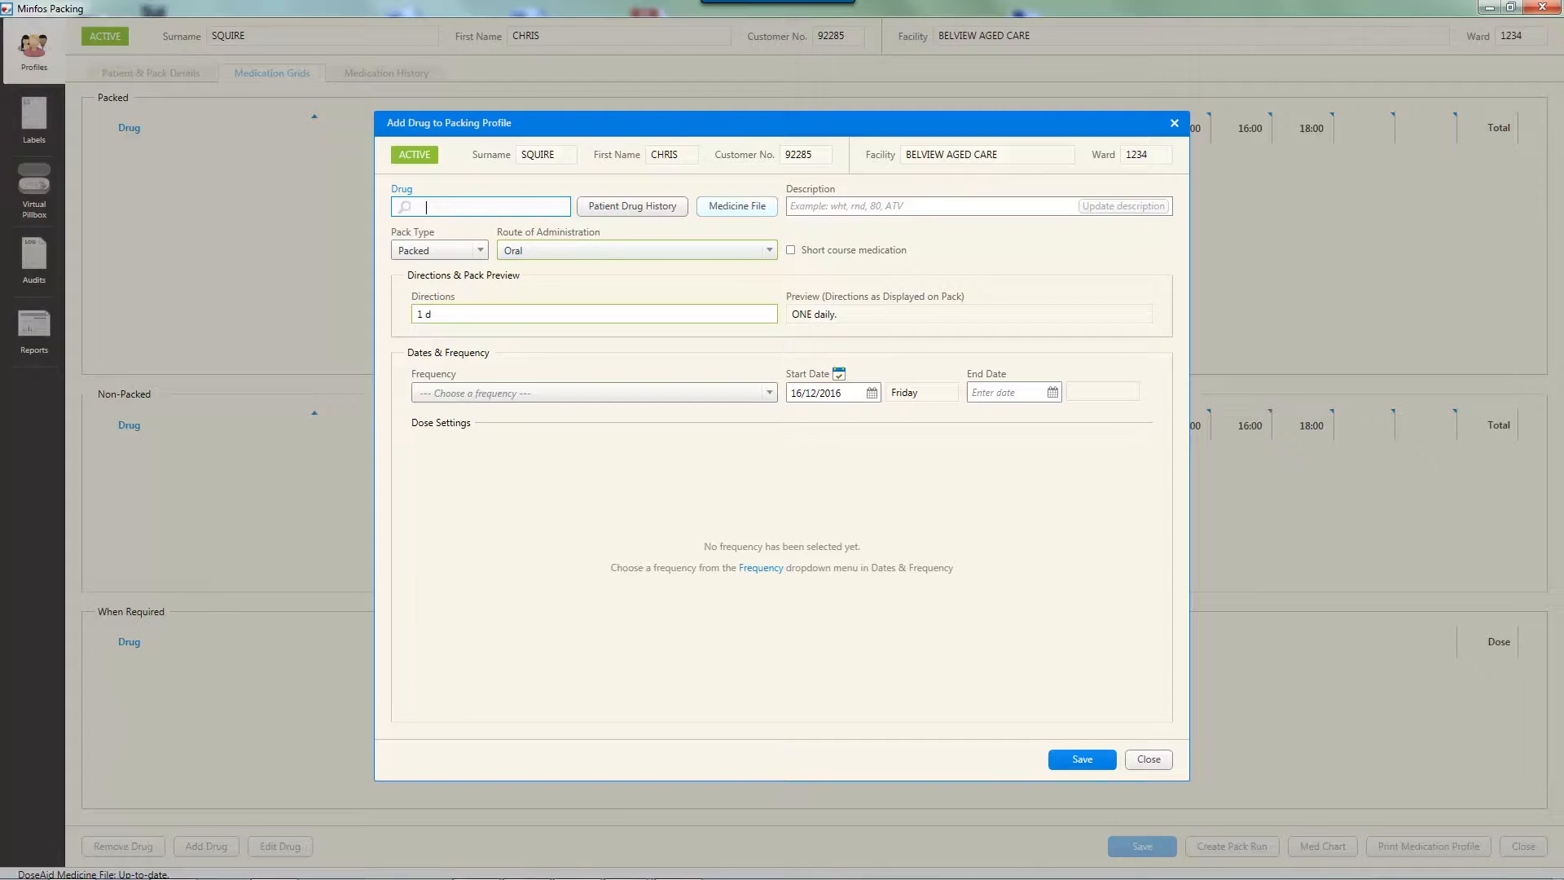
Search the Medicine File for MAREVAN and select MAREVAN (BLUE) 3mg as the drug
{"action": "left_click", "coordinate": [737, 207]}
{"action": "type", "text": "MAREVA"}
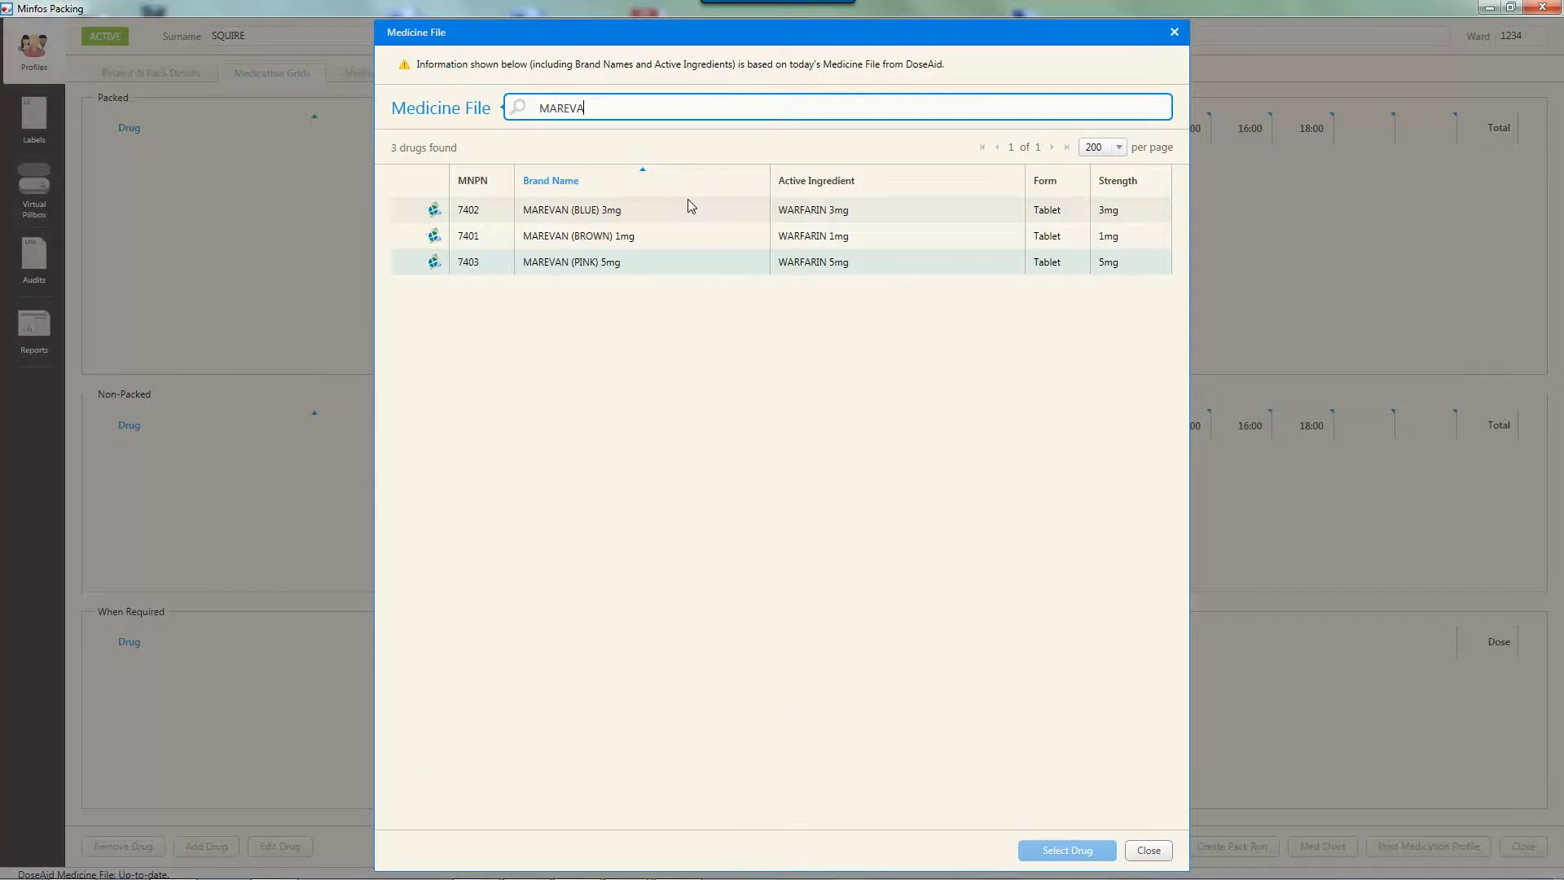
{"action": "type", "text": "N"}
{"action": "left_click", "coordinate": [690, 207]}
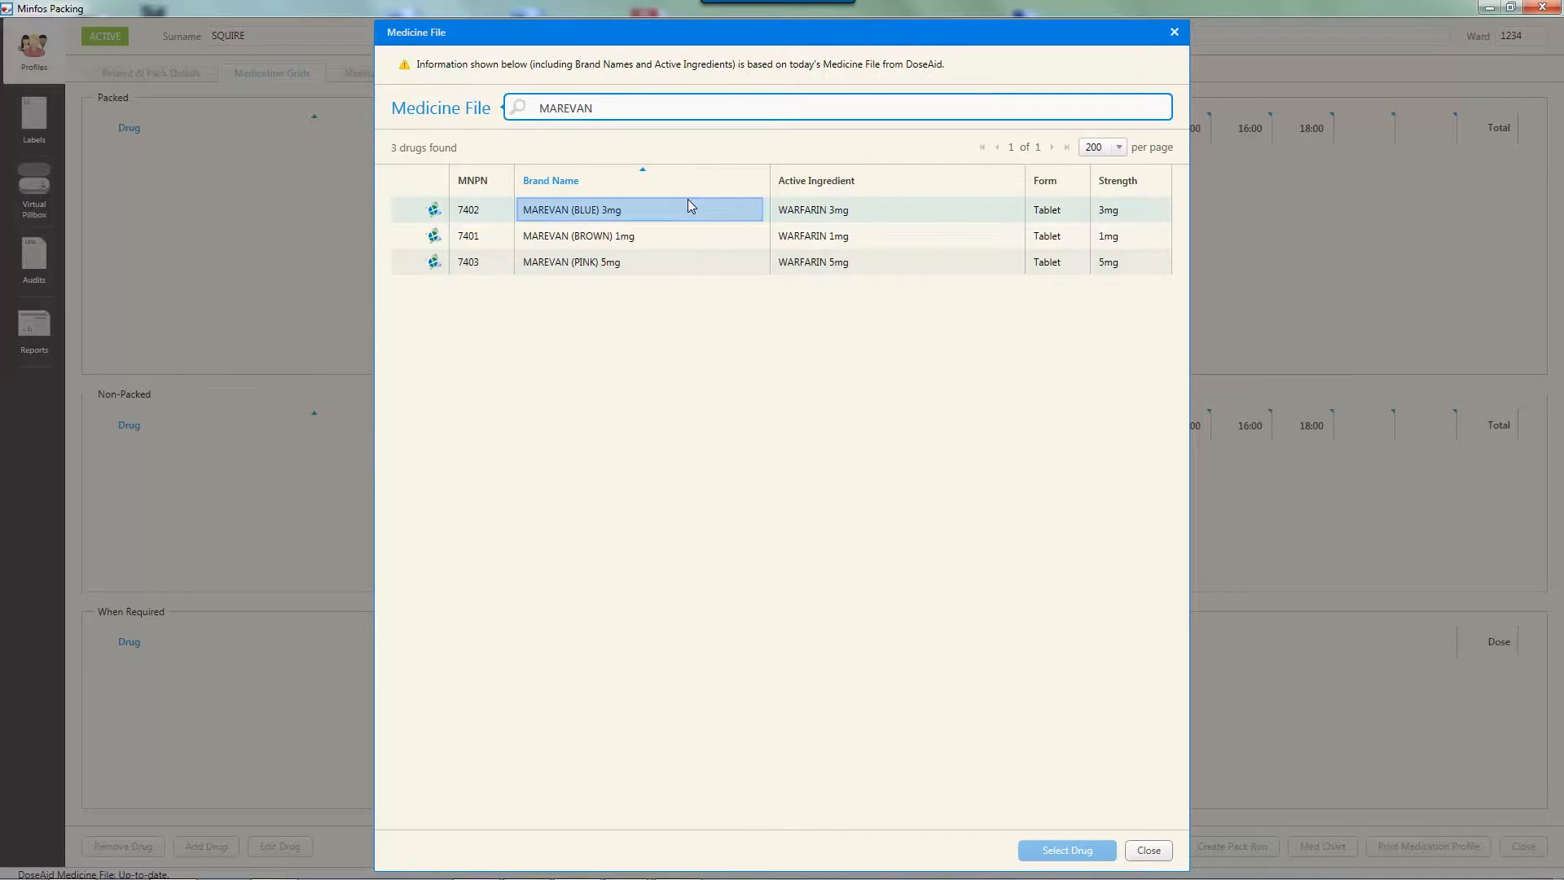
{"action": "left_click", "coordinate": [574, 212]}
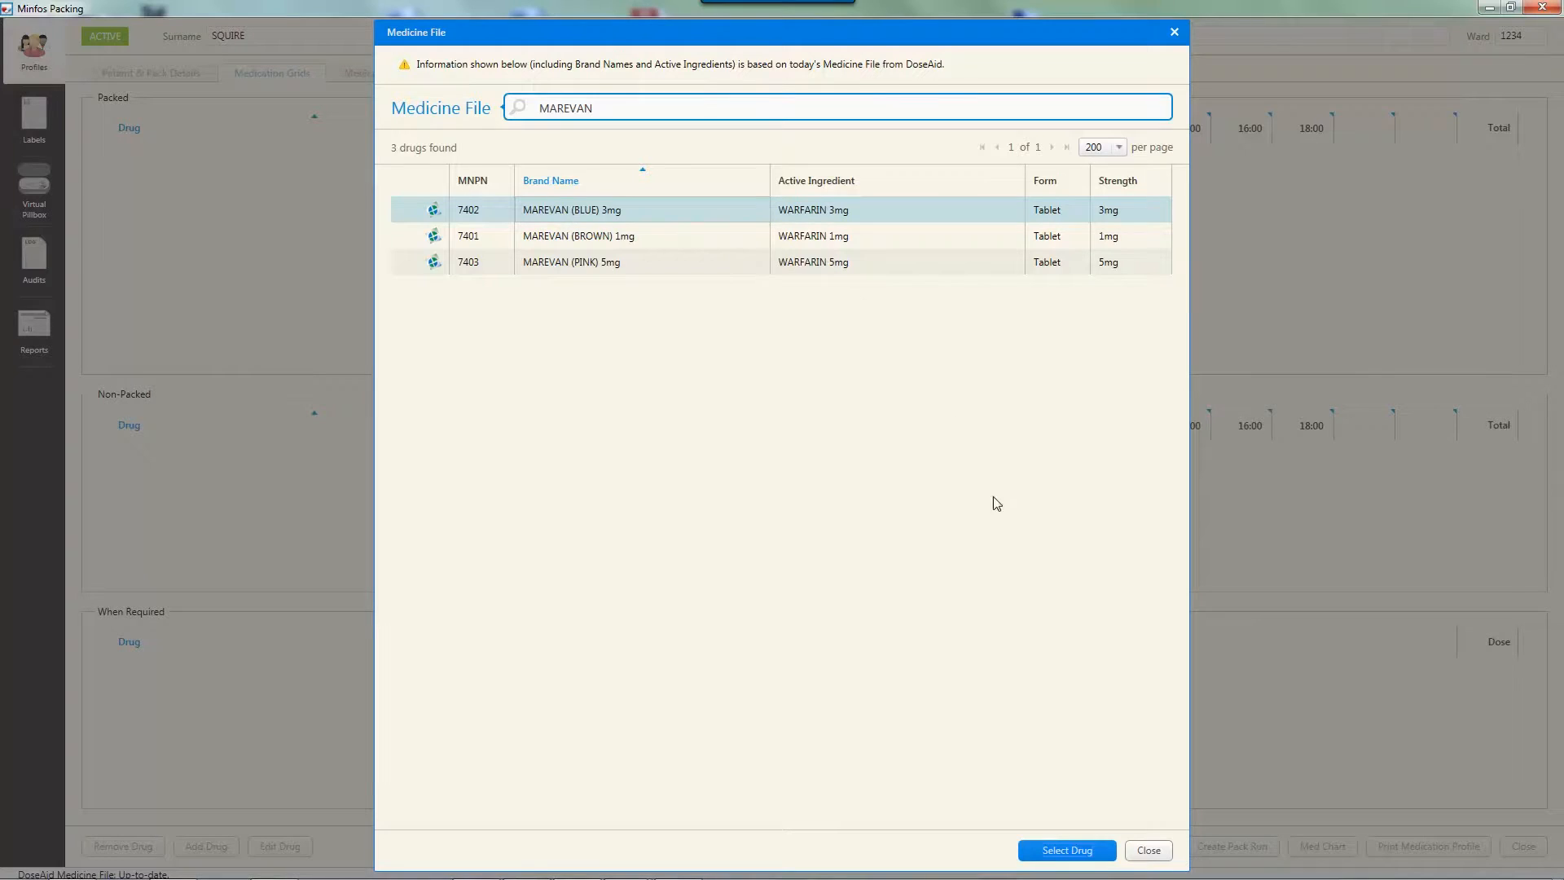
{"action": "left_click", "coordinate": [1049, 852]}
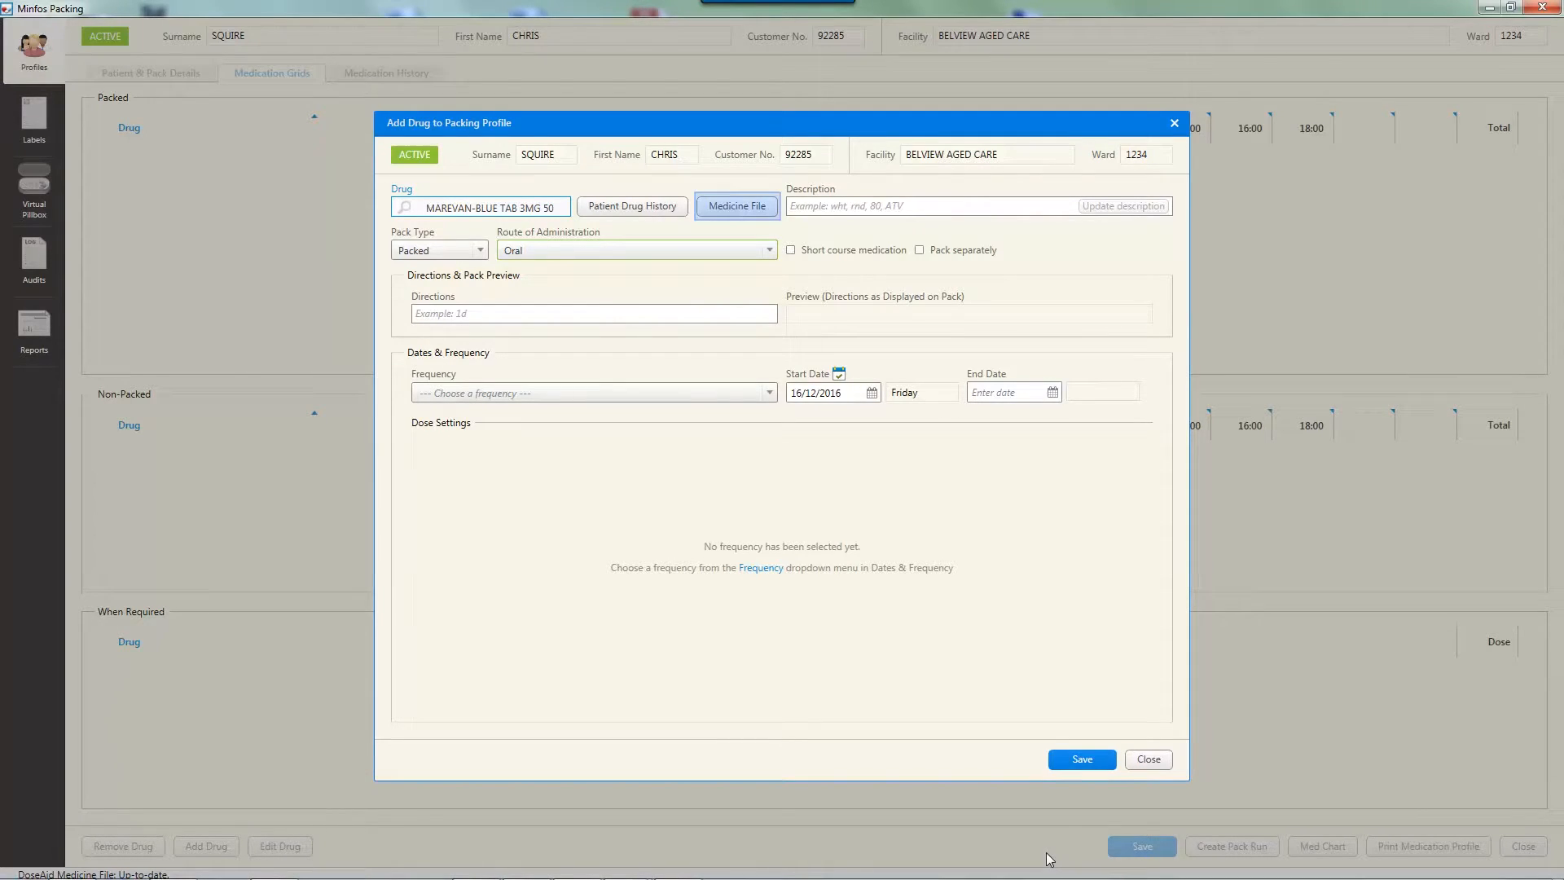
Search the Medicine File for APO and select APO AMOX/CLAV AC 875/125mg as the drug
{"action": "left_click", "coordinate": [719, 206]}
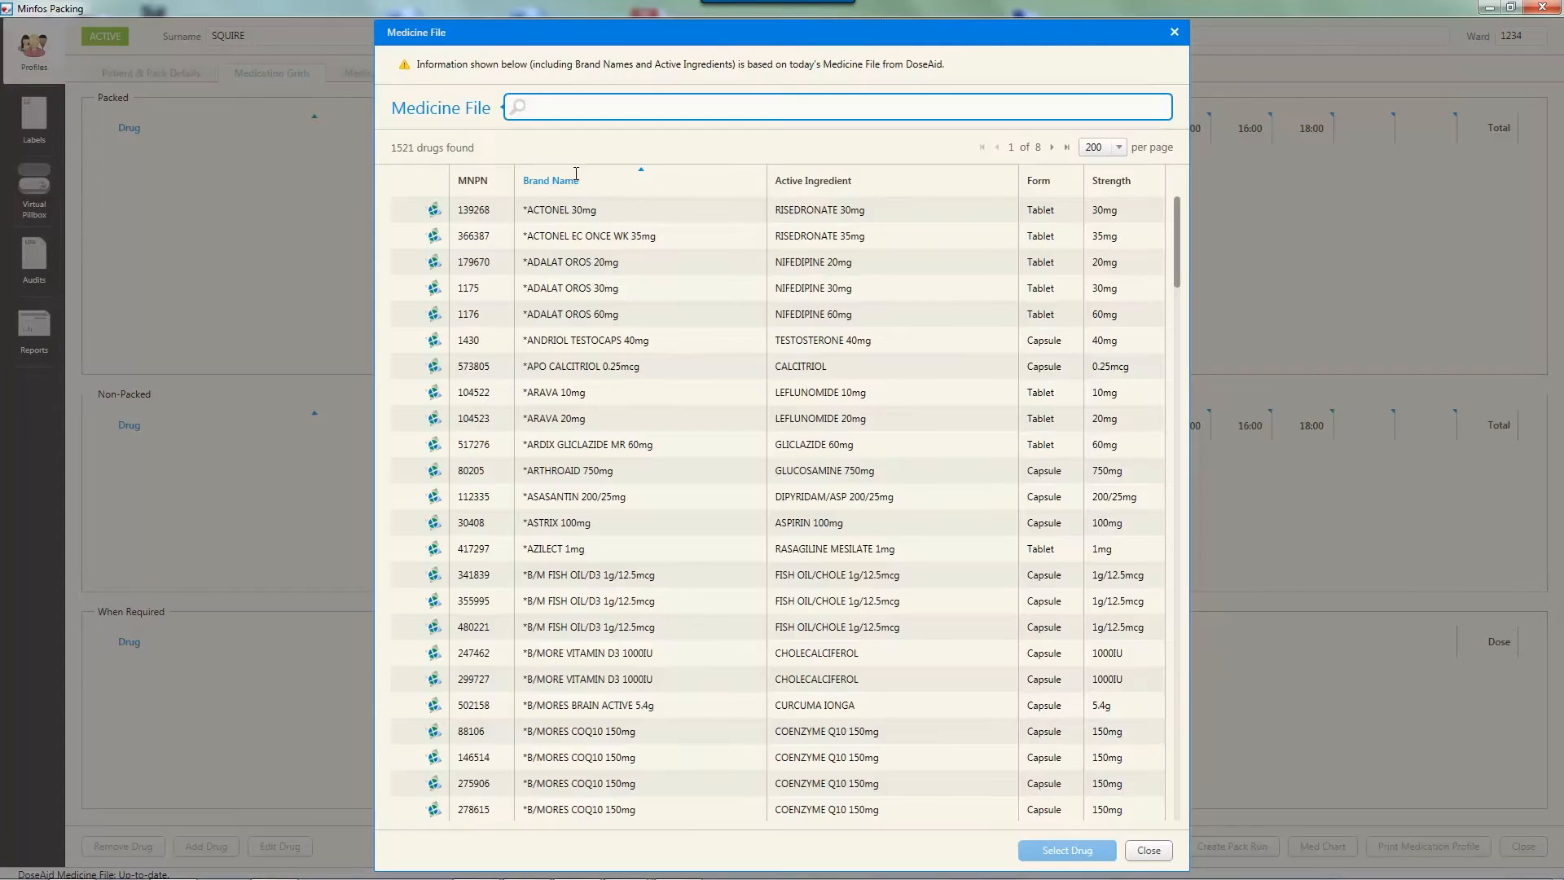
{"action": "type", "text": "APO"}
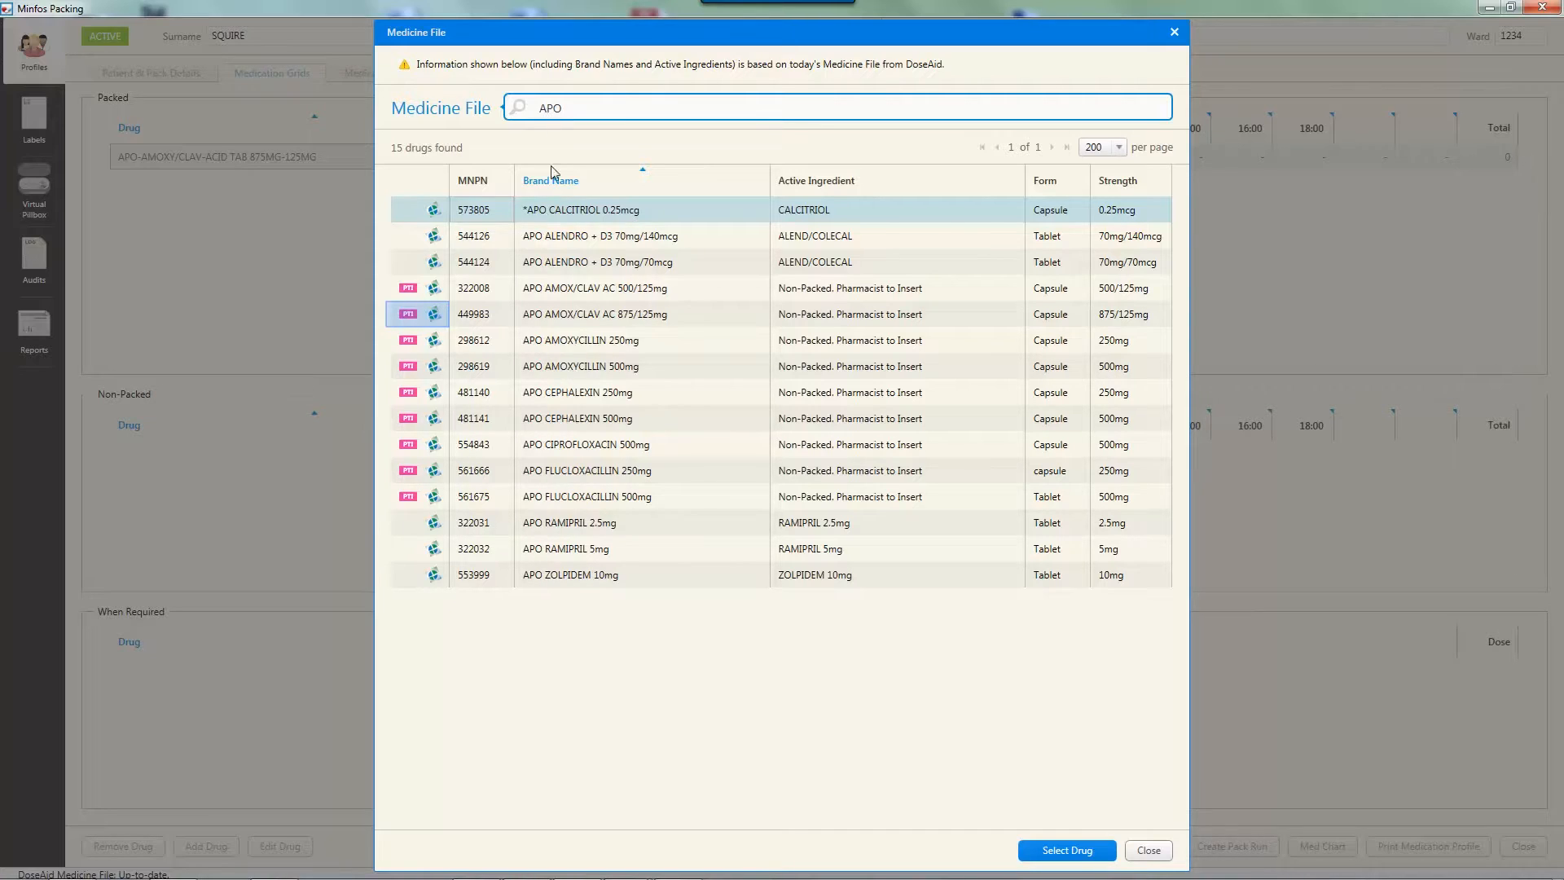
{"action": "left_click", "coordinate": [556, 316]}
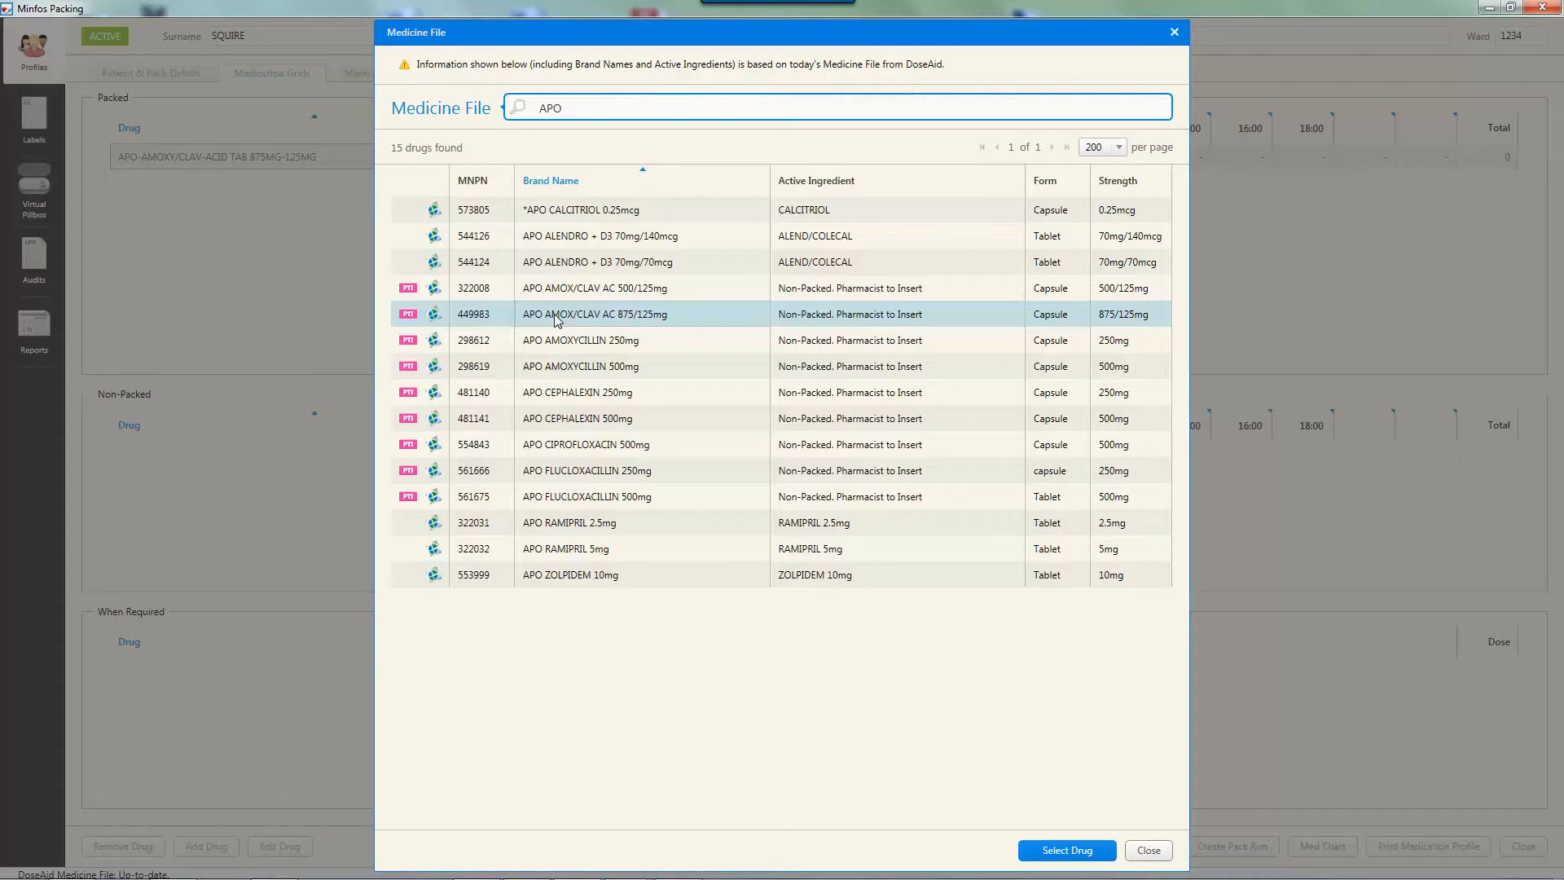
{"action": "double_click", "coordinate": [555, 320]}
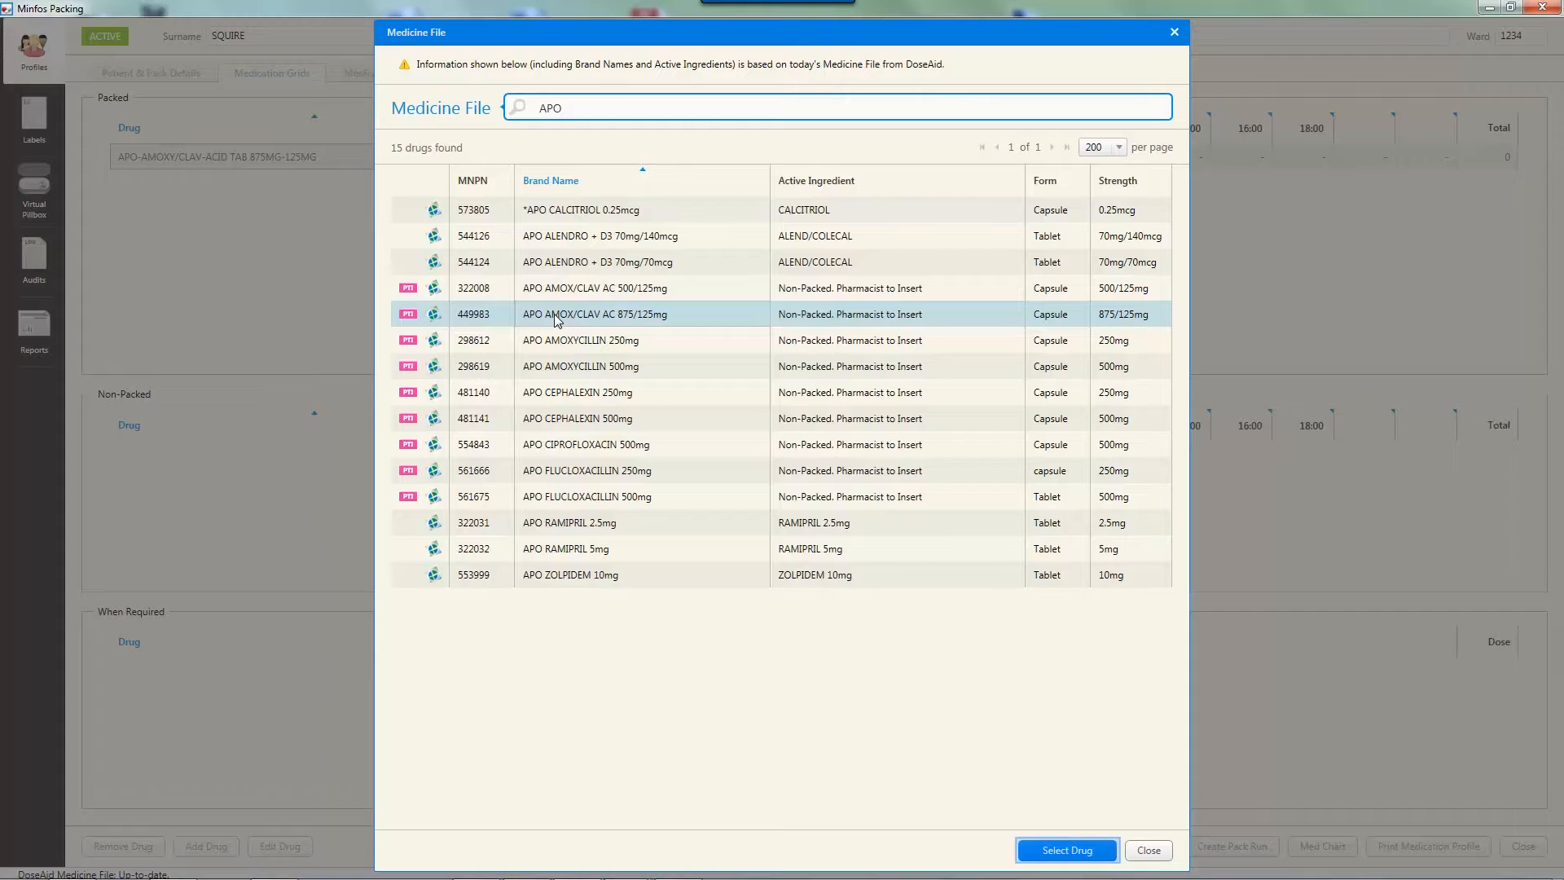
{"action": "left_click", "coordinate": [1047, 849]}
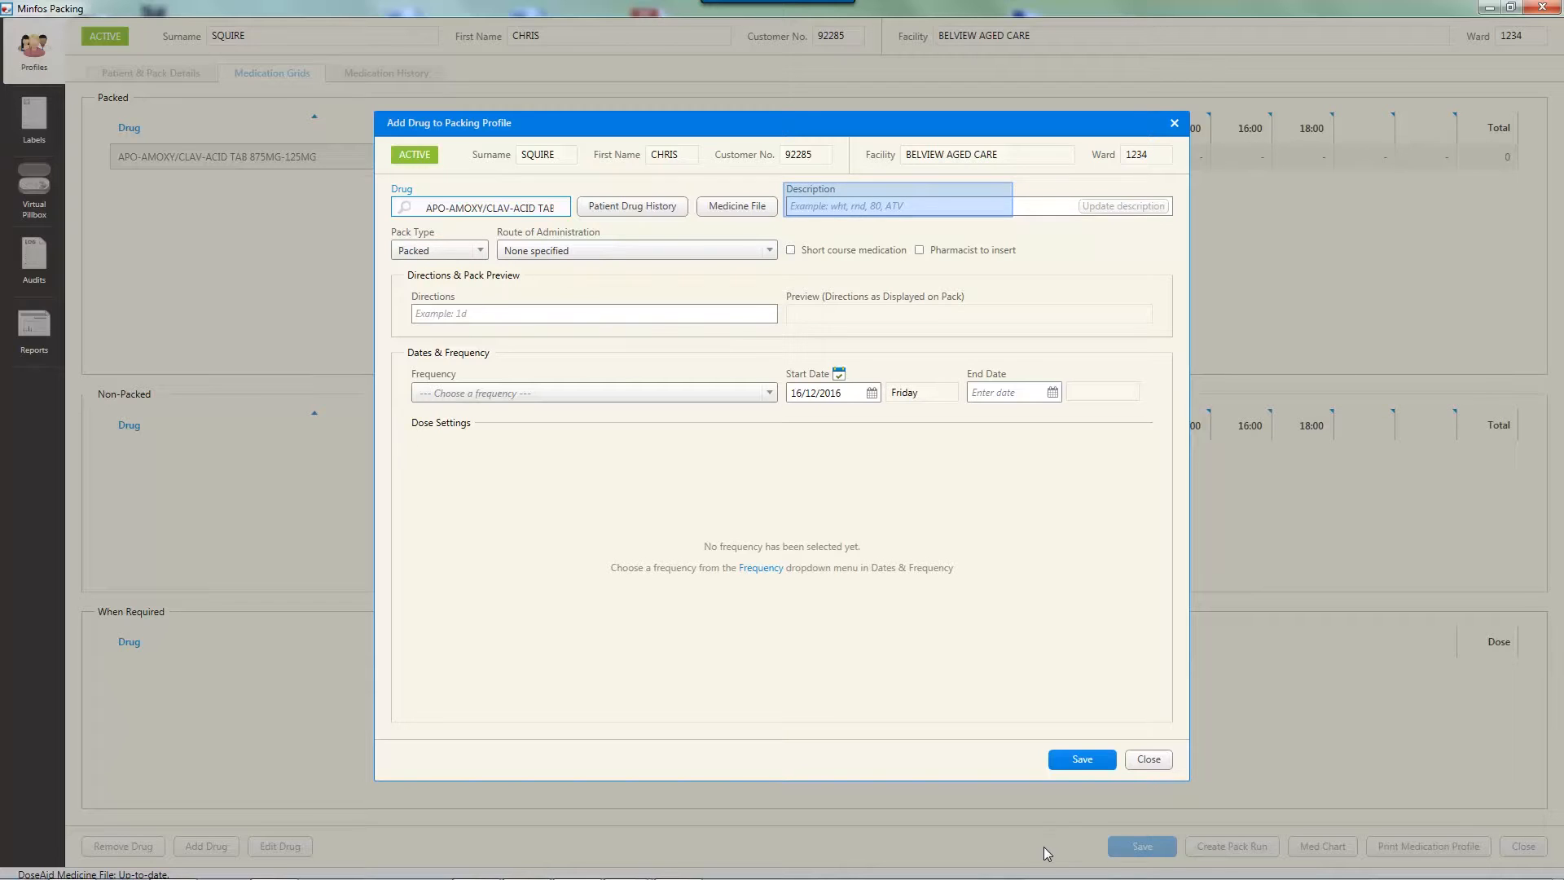
Keep the Packed pack type, set the route of administration to Oral and mark the drug as Pharmacist to insert
{"action": "left_click", "coordinate": [480, 251]}
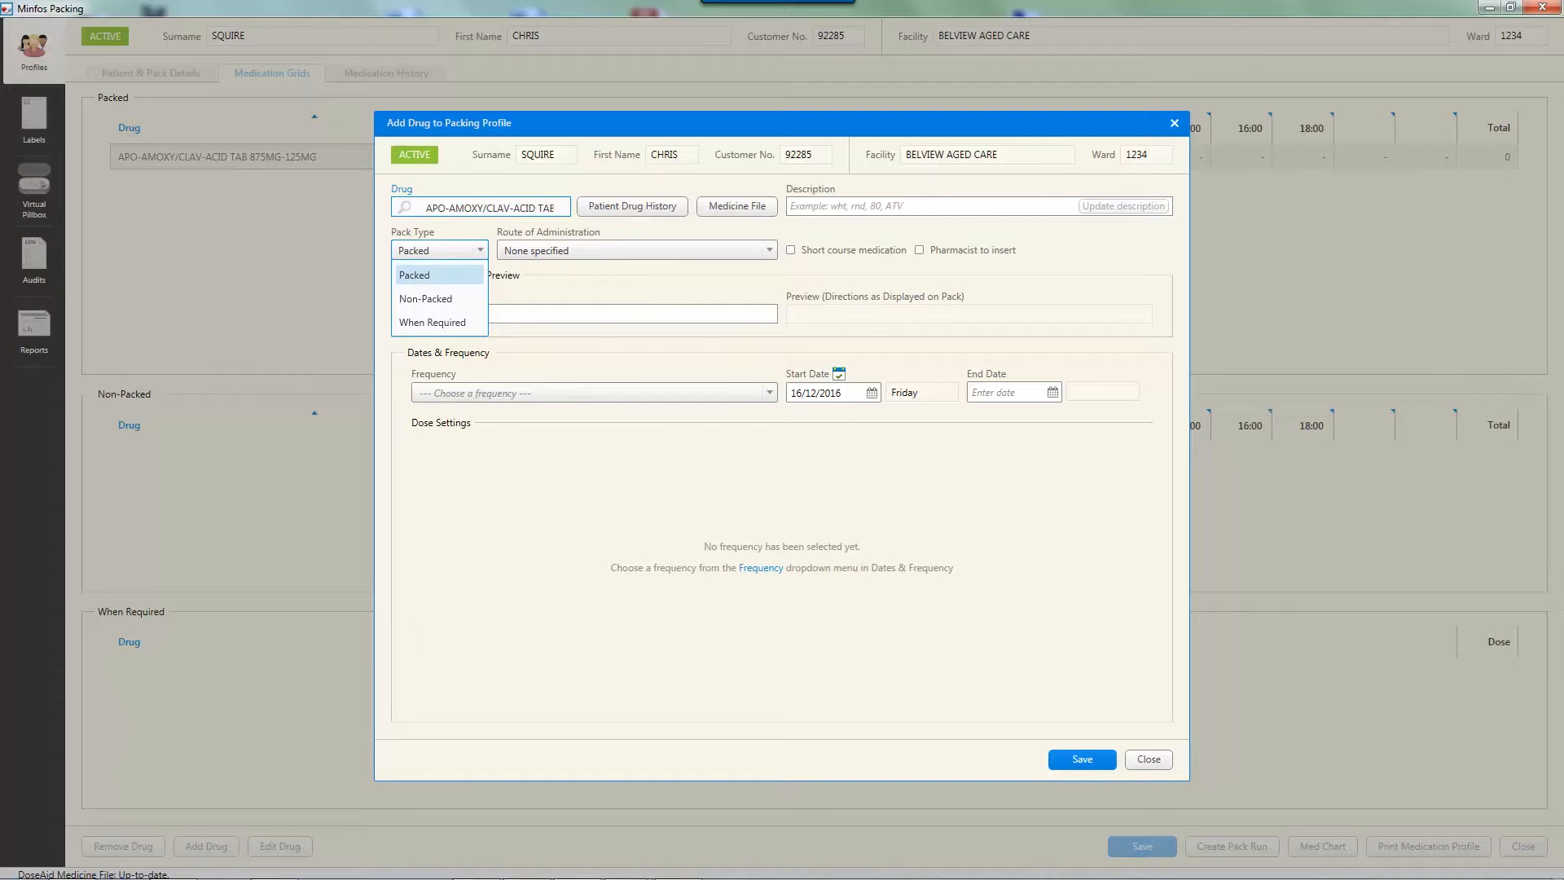
{"action": "left_click", "coordinate": [481, 251]}
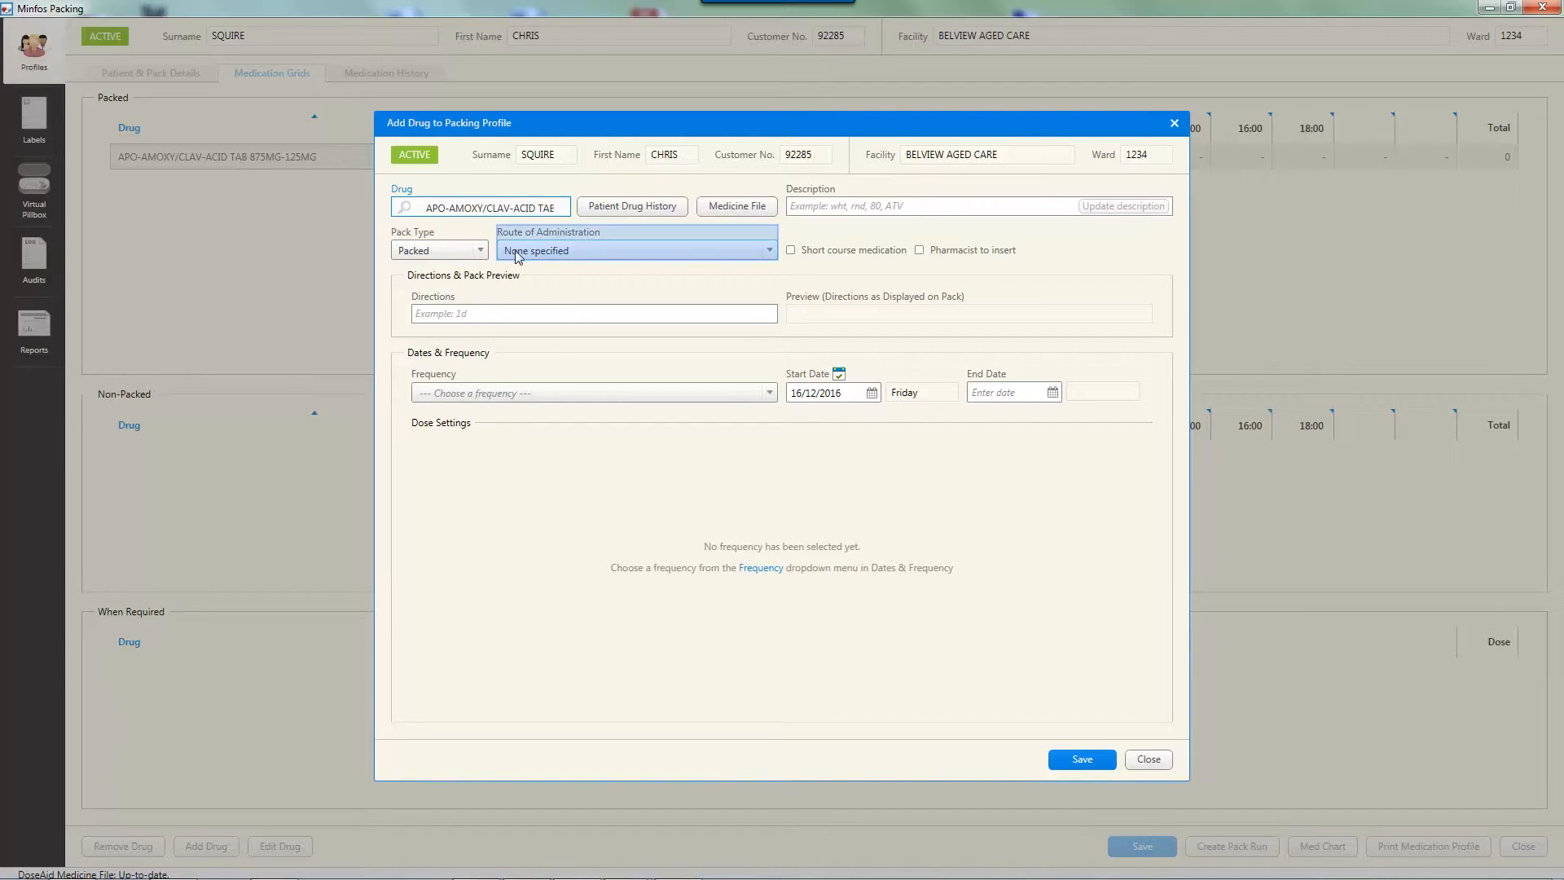
{"action": "left_click", "coordinate": [769, 252]}
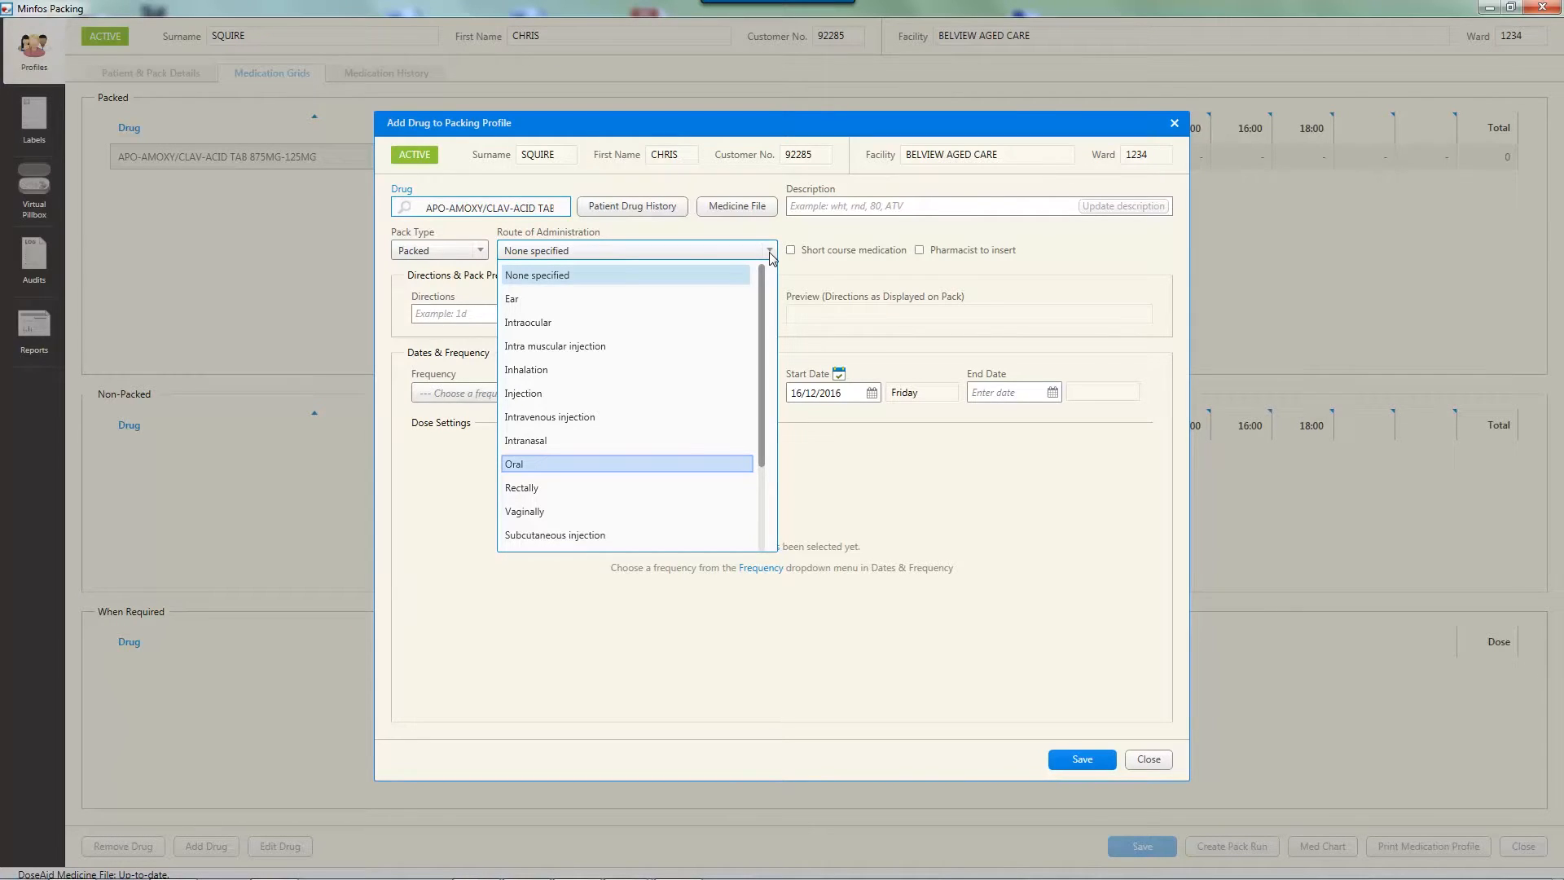
{"action": "left_click", "coordinate": [567, 465]}
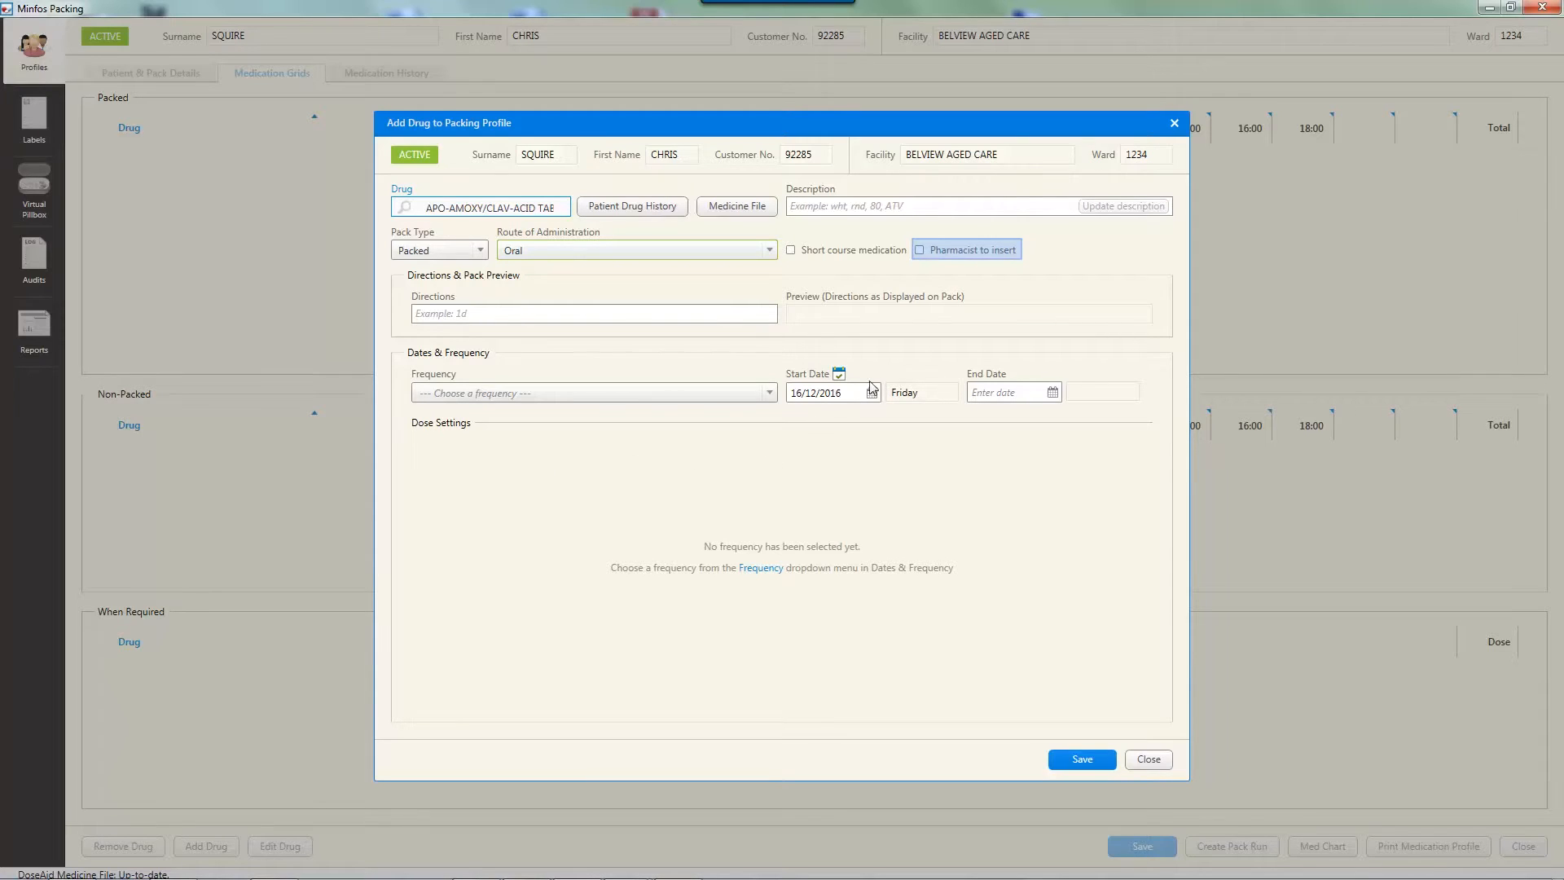
{"action": "left_click", "coordinate": [920, 251]}
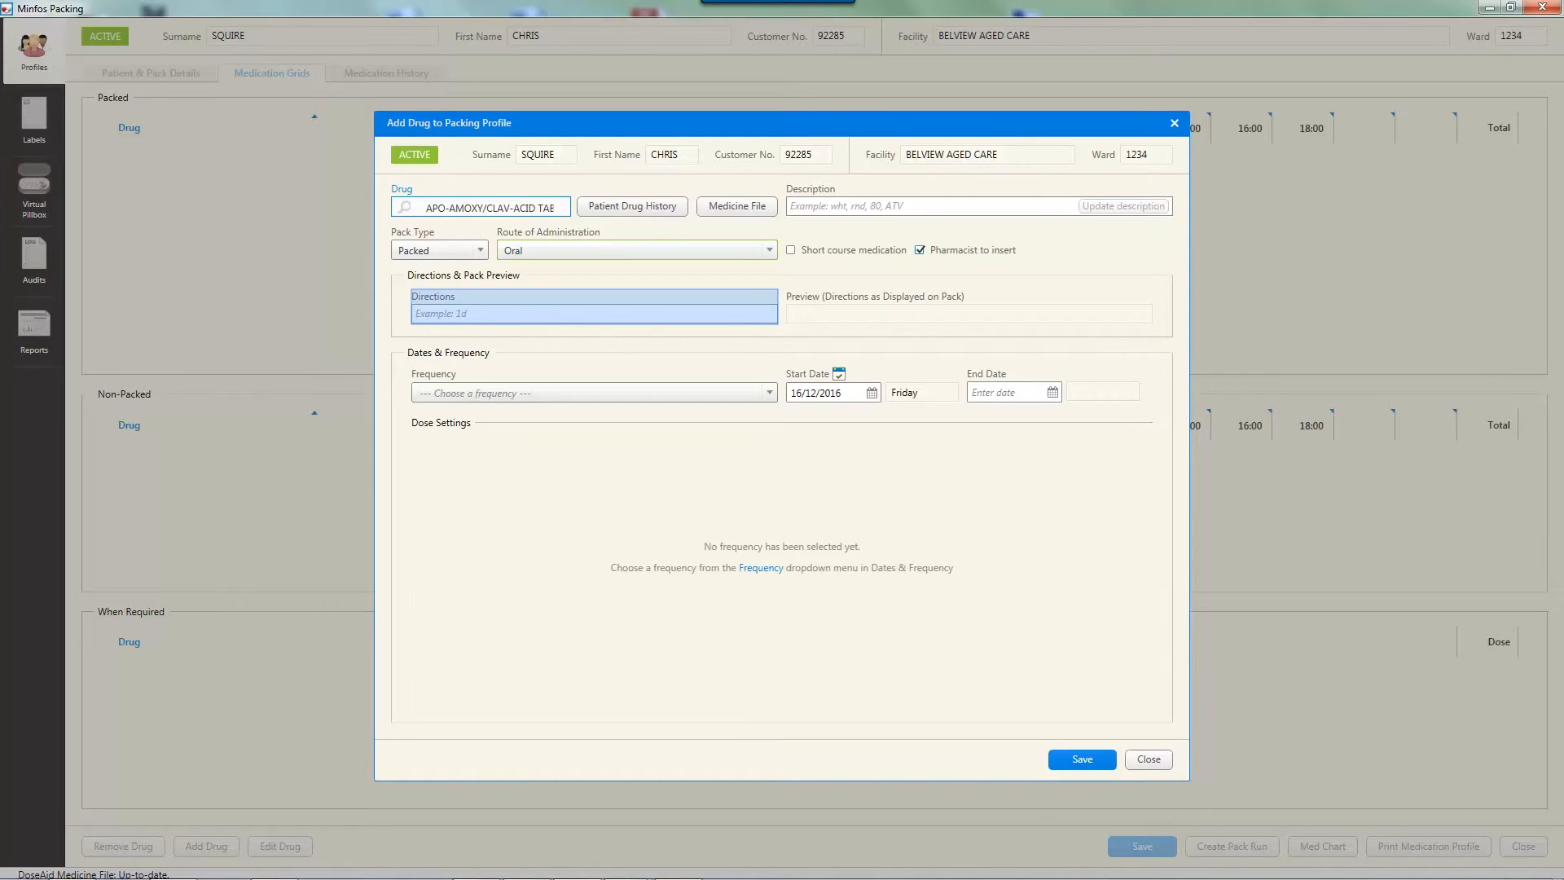
Enter the directions "2 d" and set the dosing frequency to Every day
{"action": "type", "text": "2 d"}
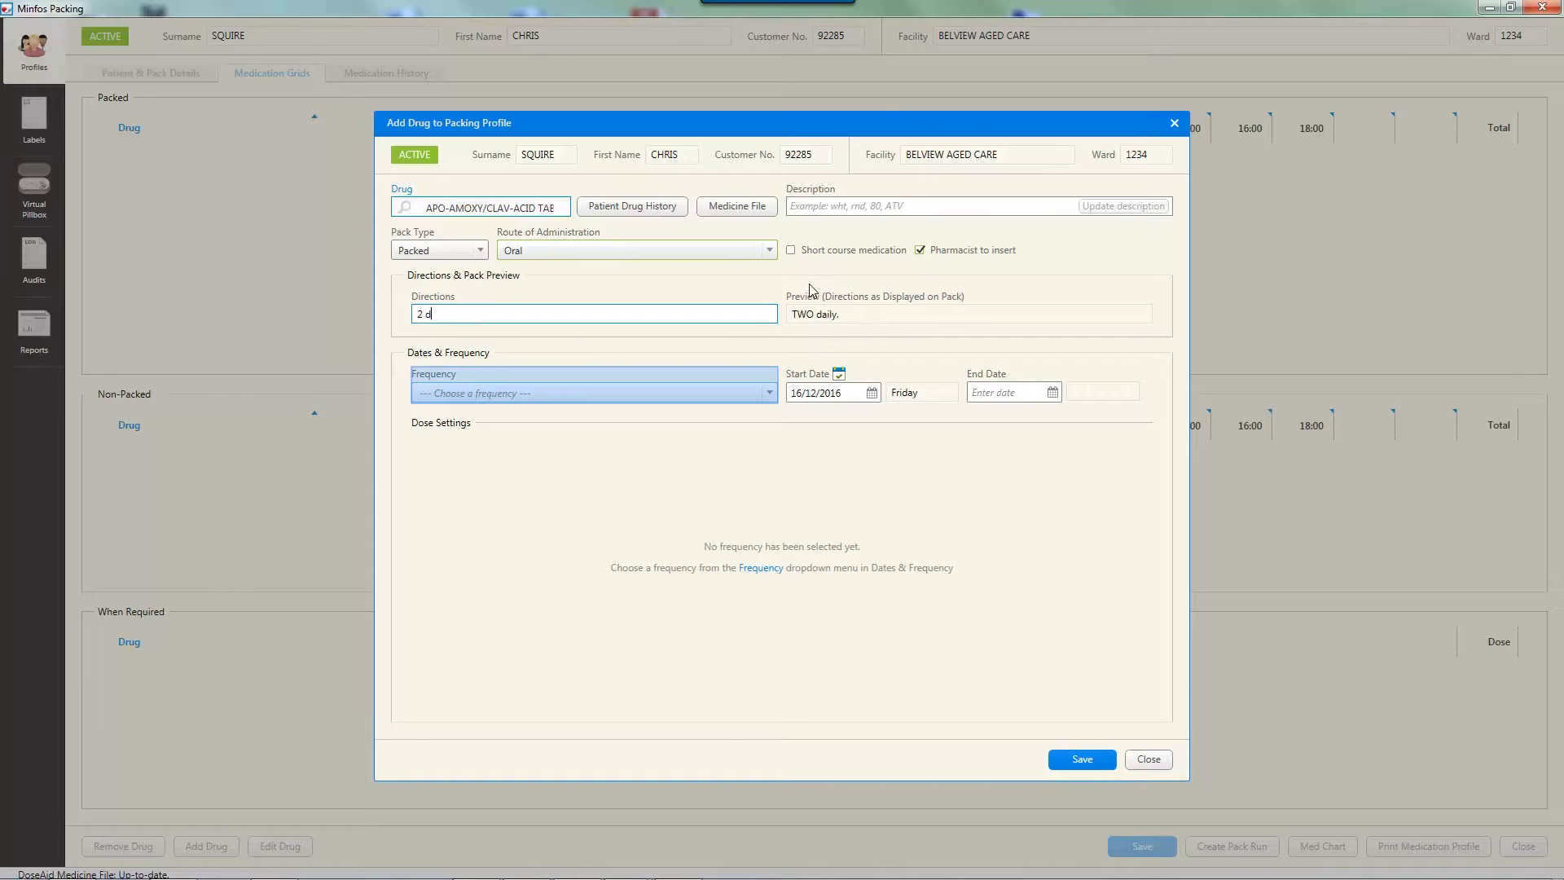
{"action": "left_click", "coordinate": [770, 393]}
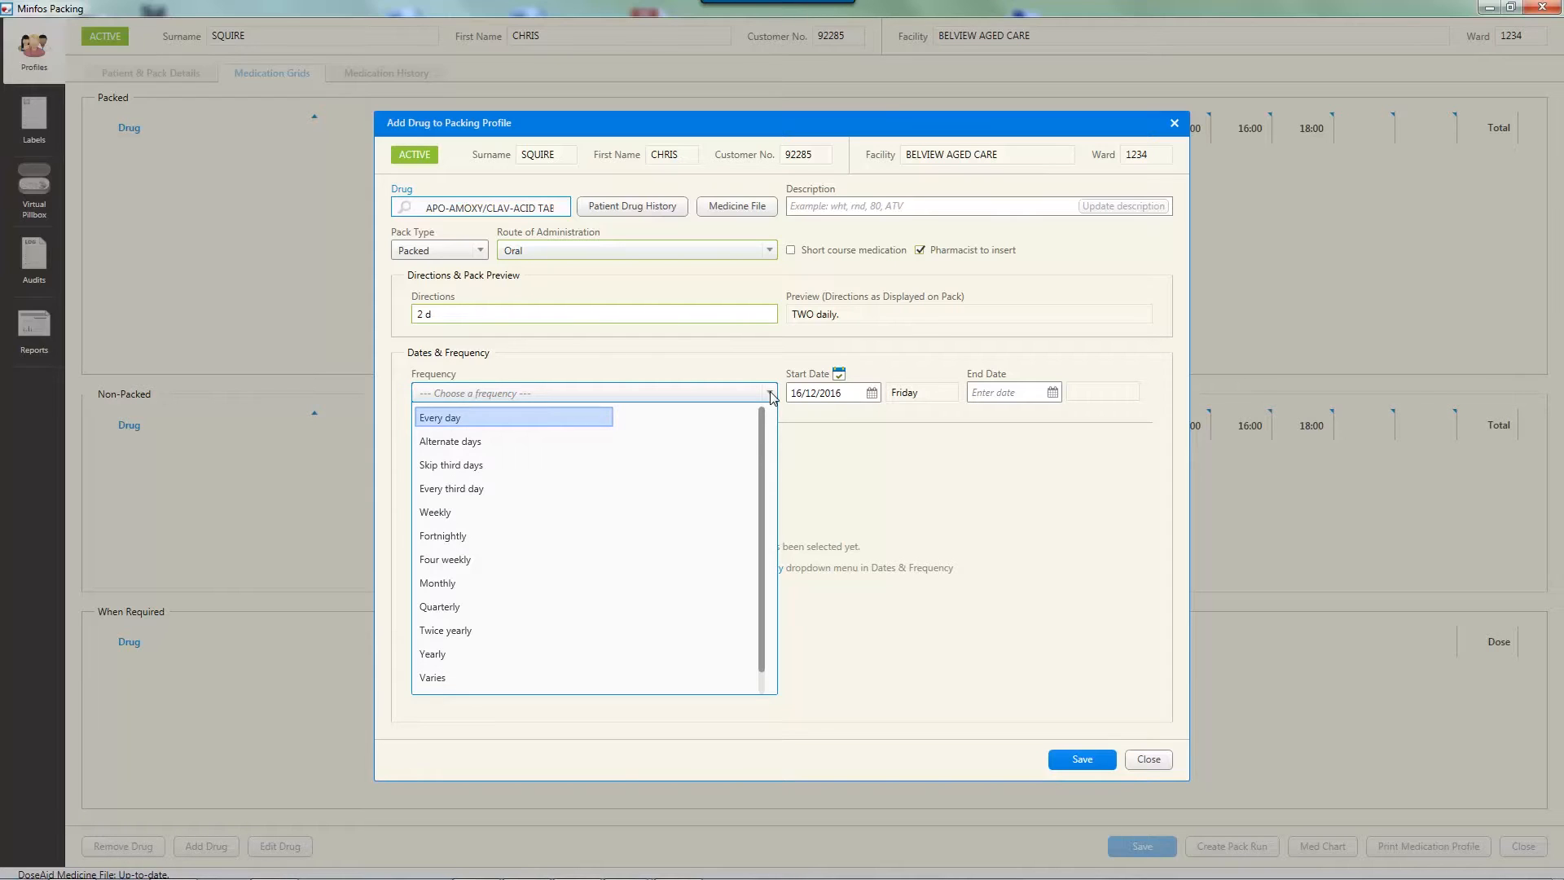
{"action": "left_click", "coordinate": [470, 418]}
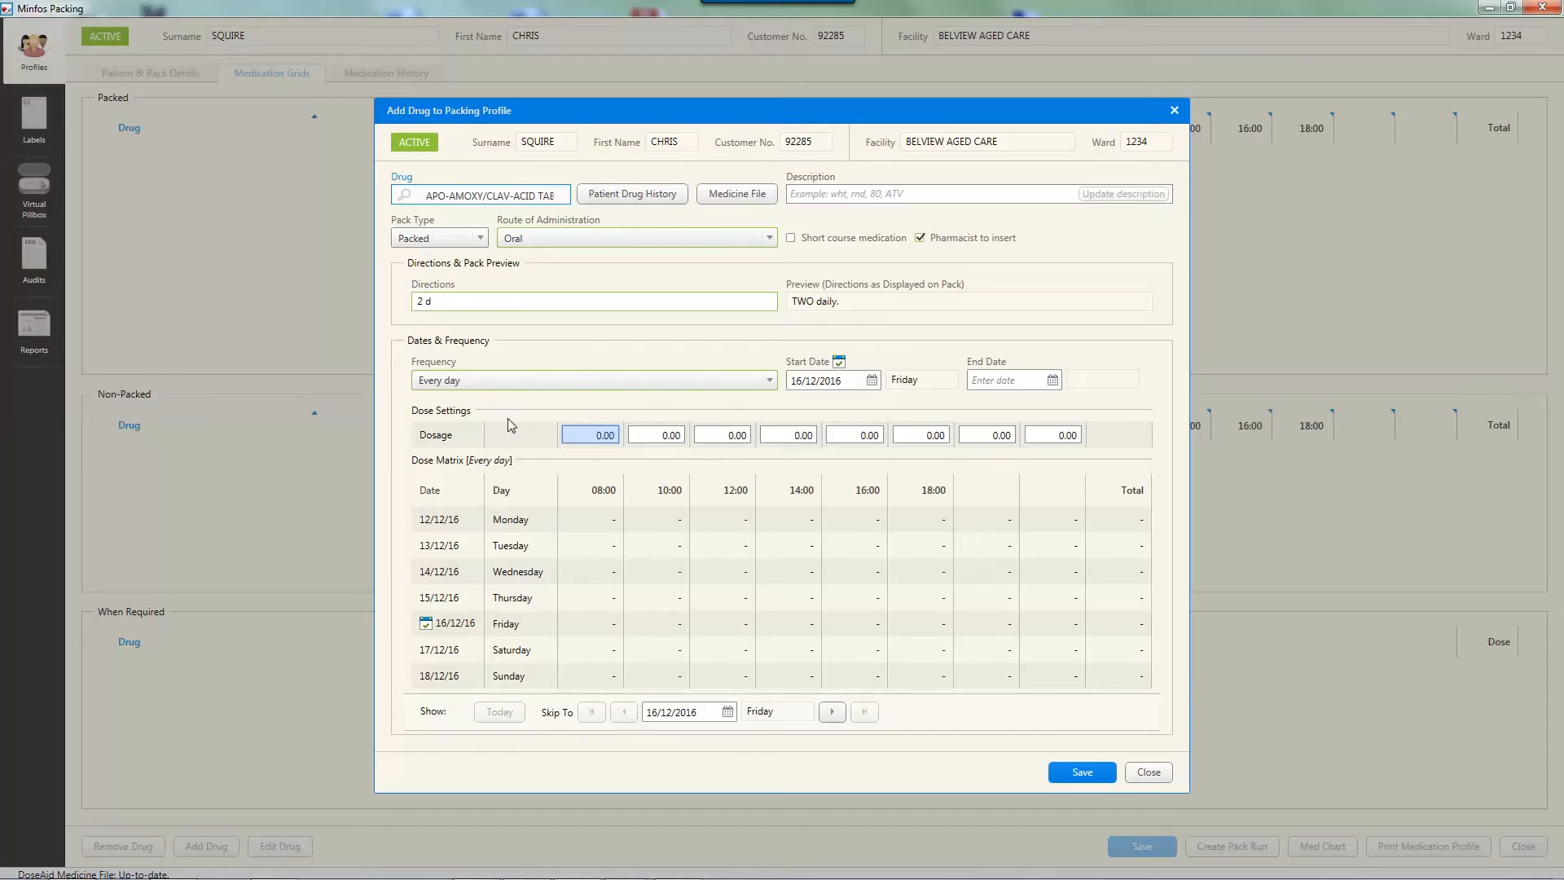
Set the daily dosage to 1 at 08:00 and 1 at 18:00
{"action": "left_click", "coordinate": [609, 439]}
{"action": "type", "text": "1"}
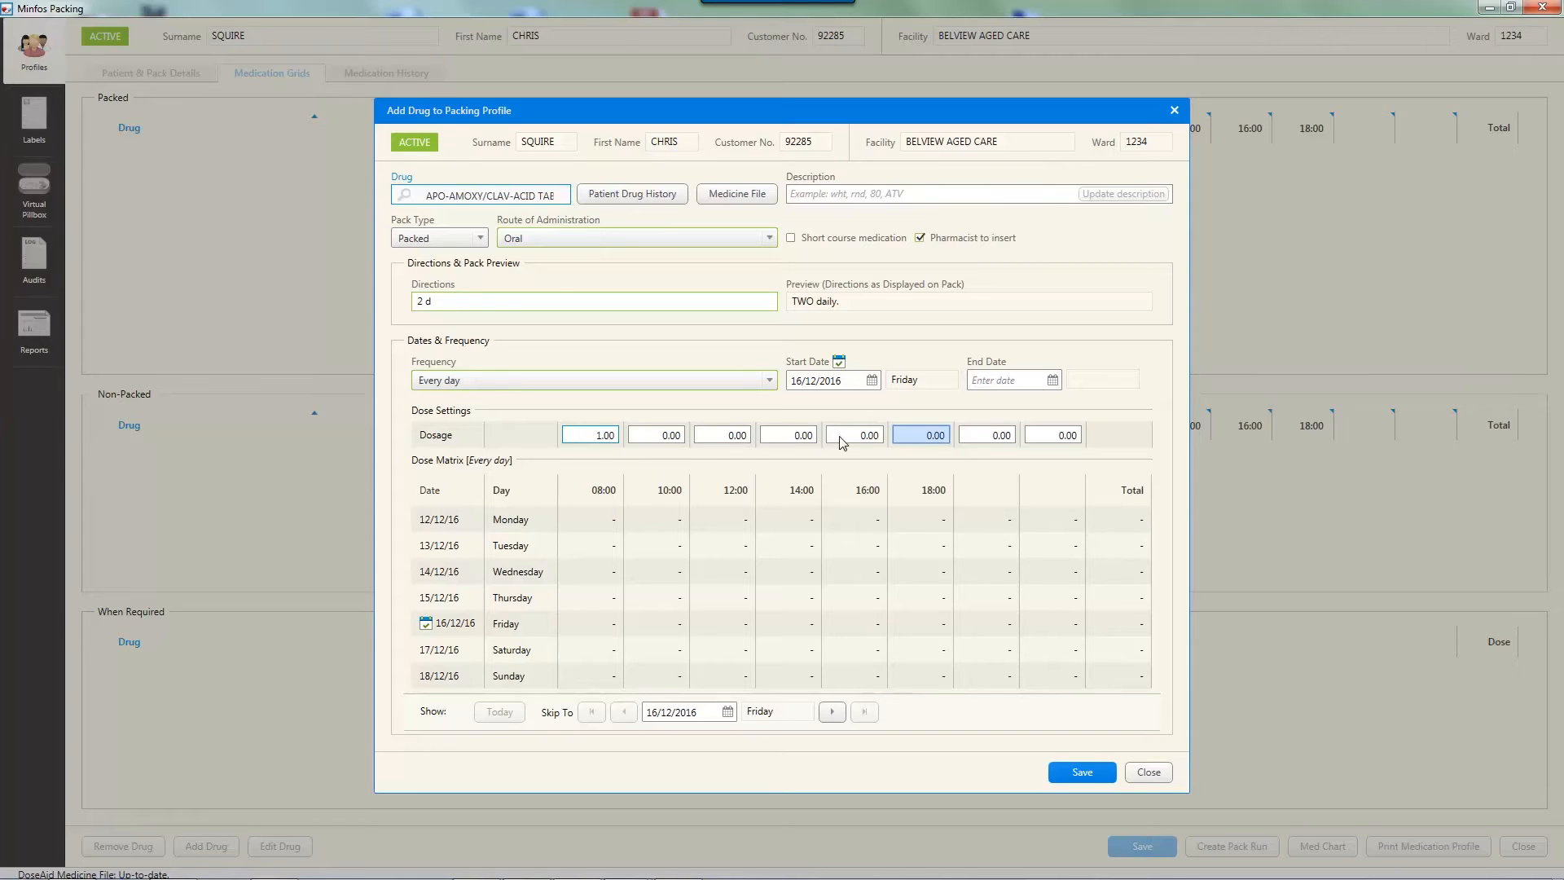
{"action": "left_click", "coordinate": [935, 439]}
{"action": "type", "text": "1"}
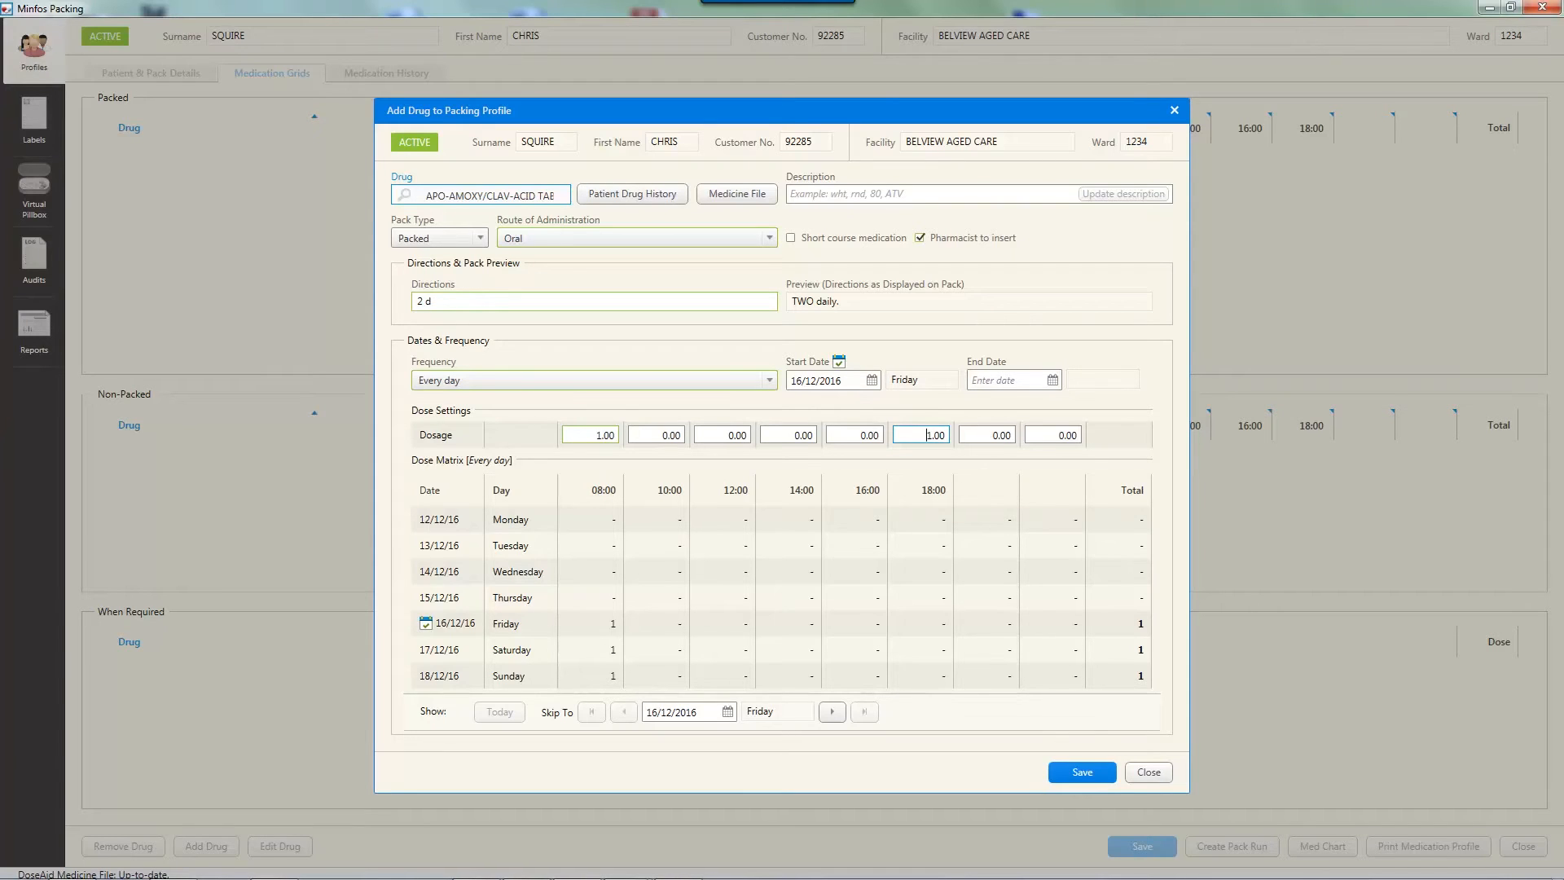
{"action": "key", "text": "Tab"}
{"action": "key", "text": "Tab"}
Change the frequency to Recurring Varied Dose, accepting the loss of dose settings, and set Monday's 08:00 dose to 1
{"action": "left_click", "coordinate": [769, 380]}
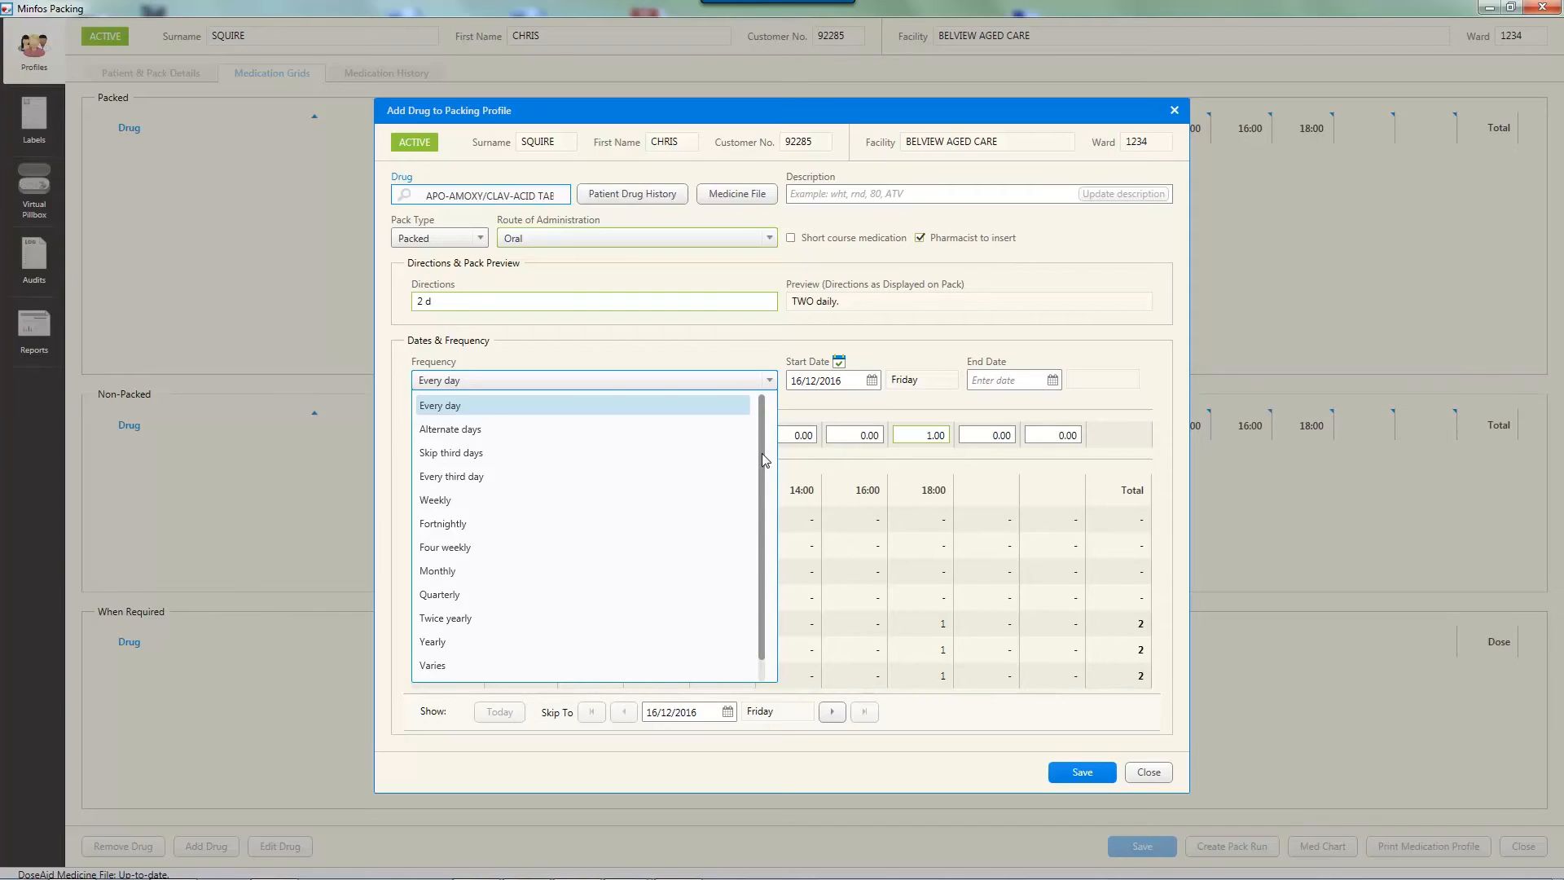
{"action": "left_click_drag", "start_coordinate": [761, 453], "coordinate": [760, 515]}
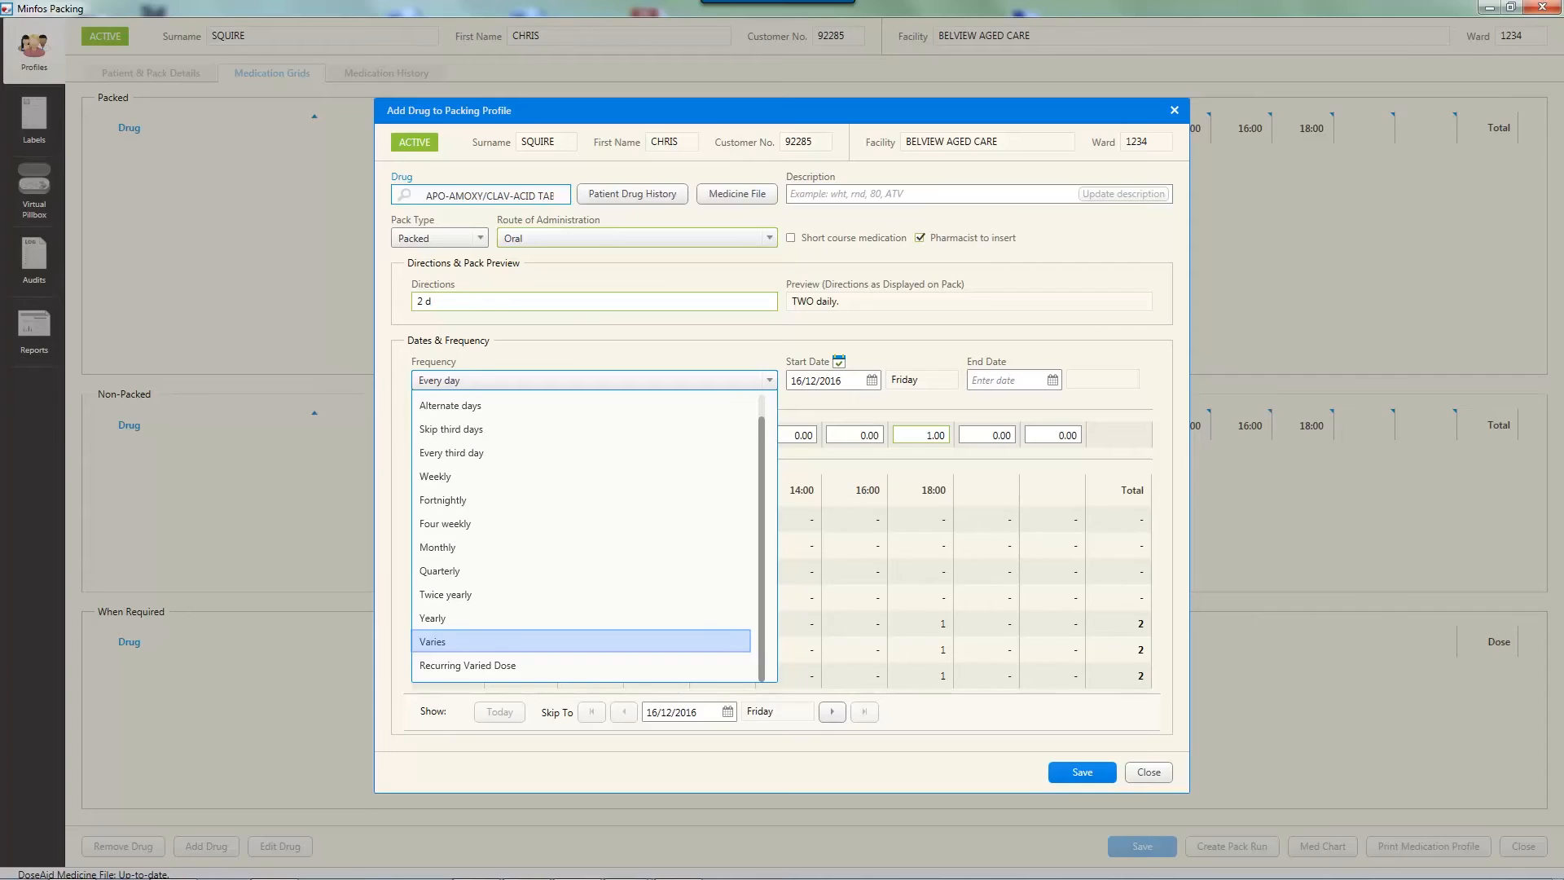
{"action": "key", "text": "Down"}
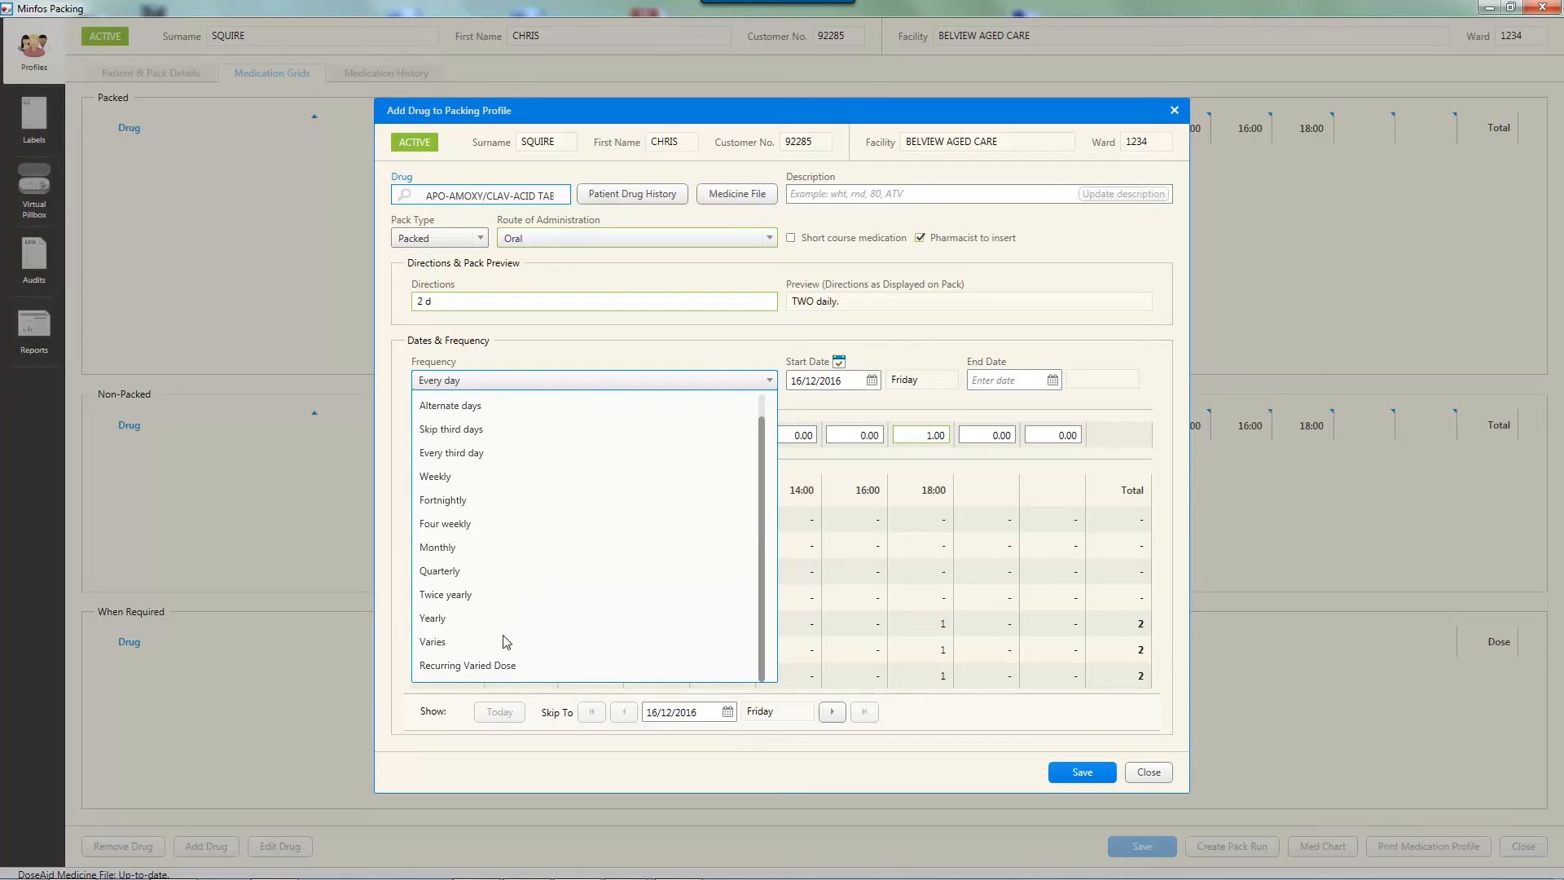
{"action": "left_click", "coordinate": [502, 667]}
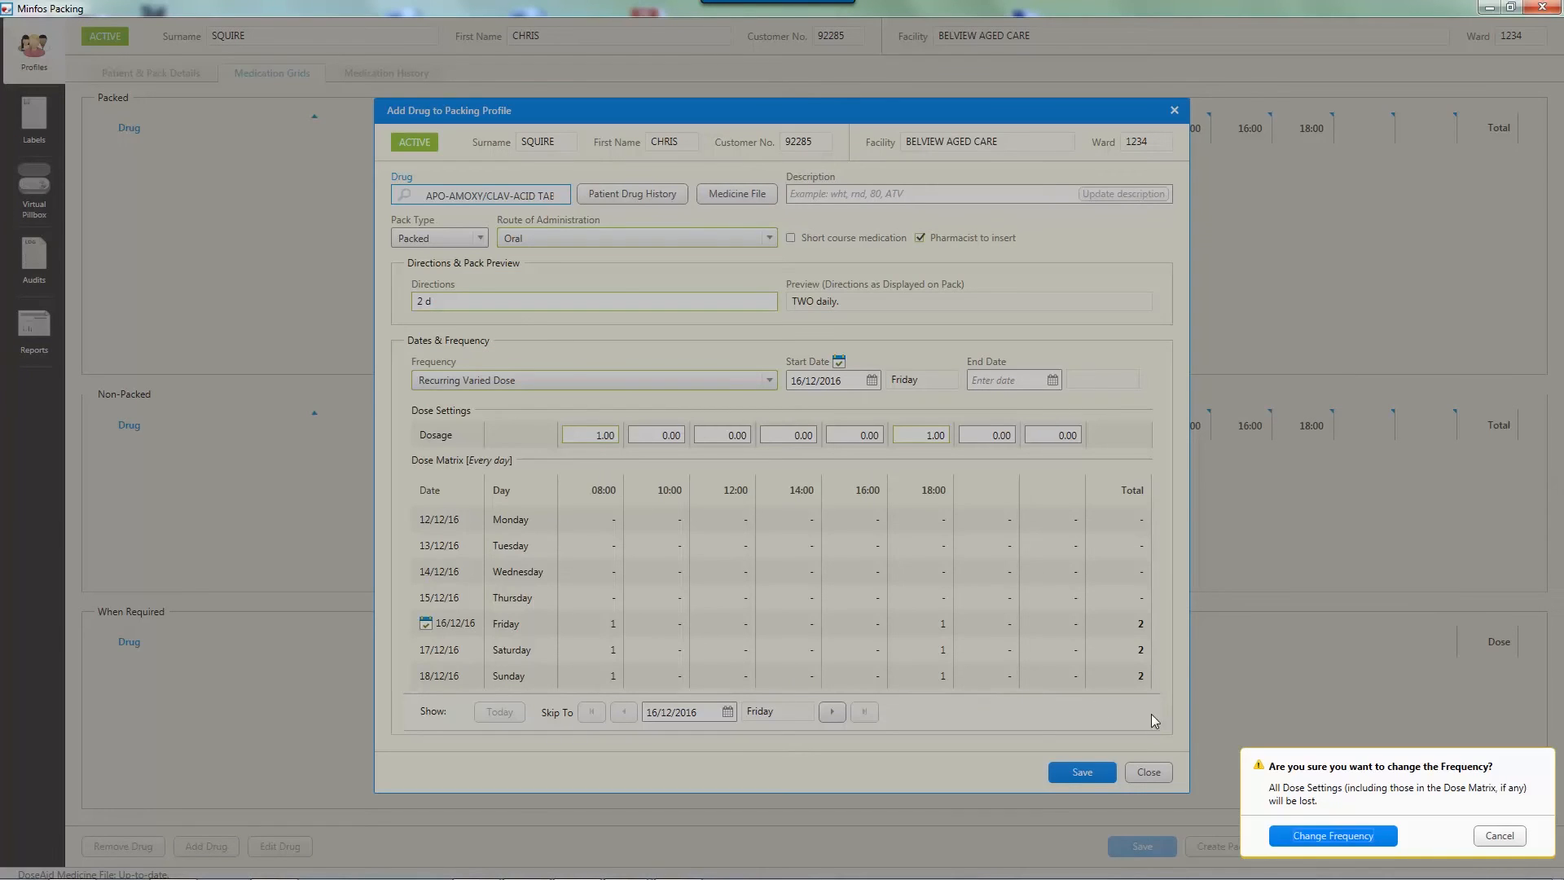
{"action": "left_click", "coordinate": [1320, 831]}
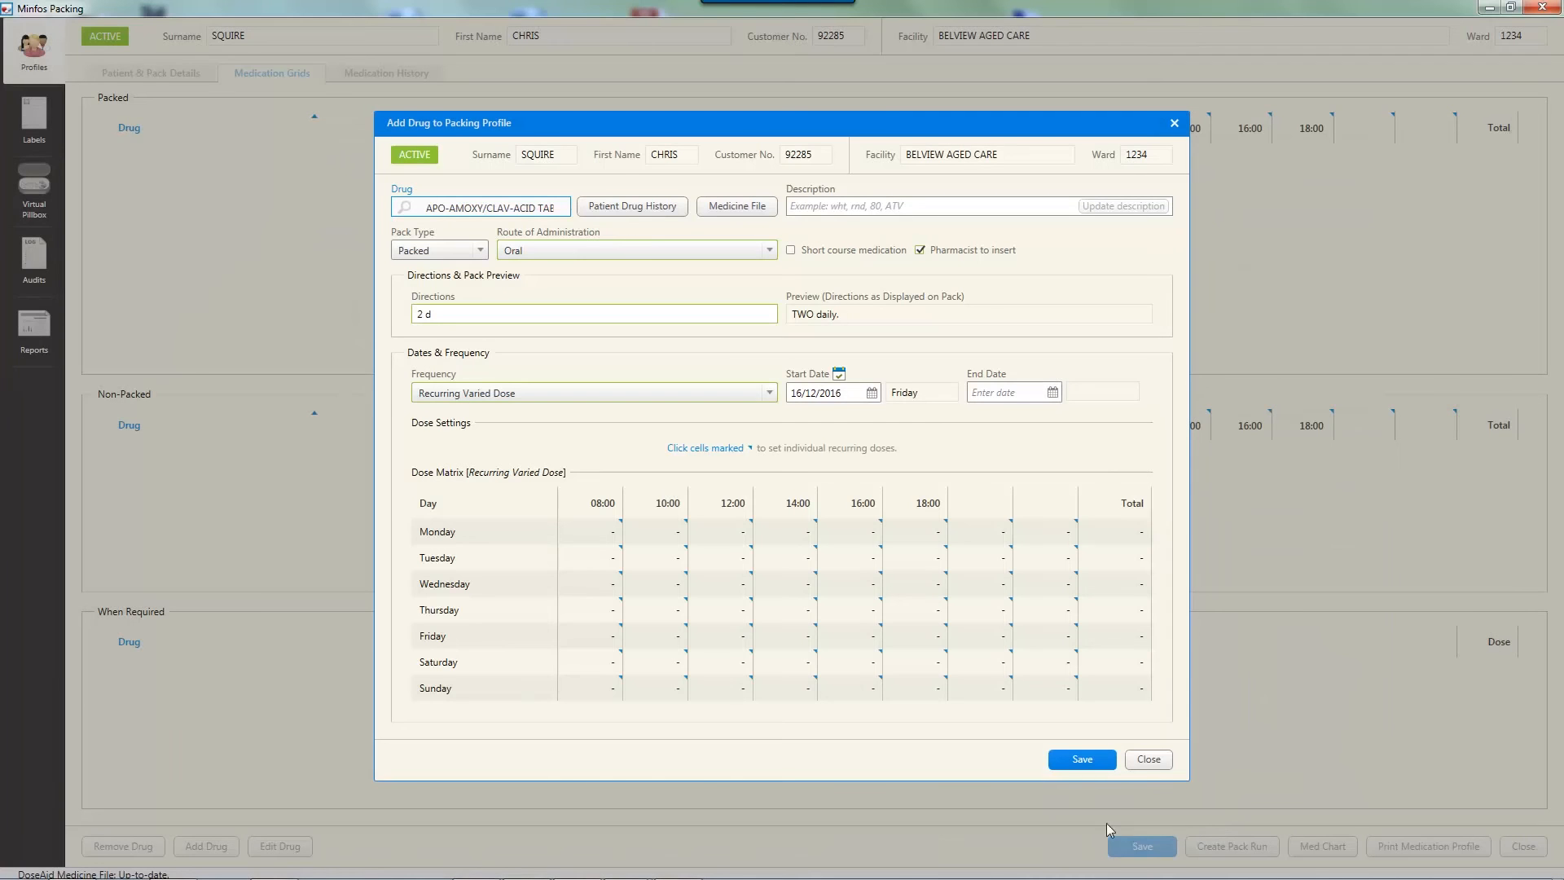
{"action": "left_click", "coordinate": [599, 532]}
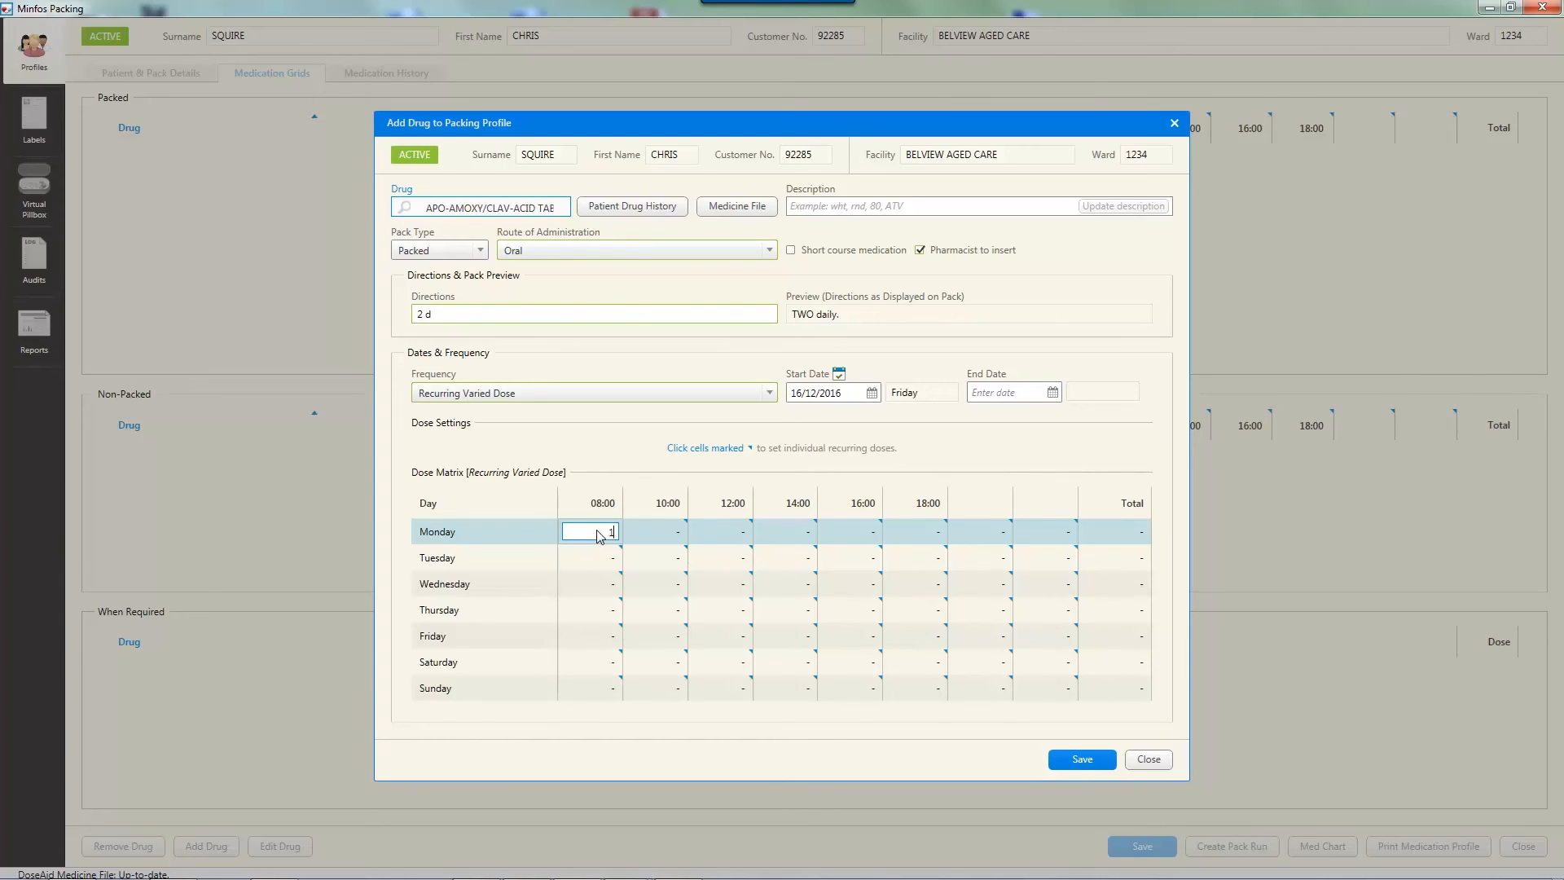
{"action": "key", "text": "Return"}
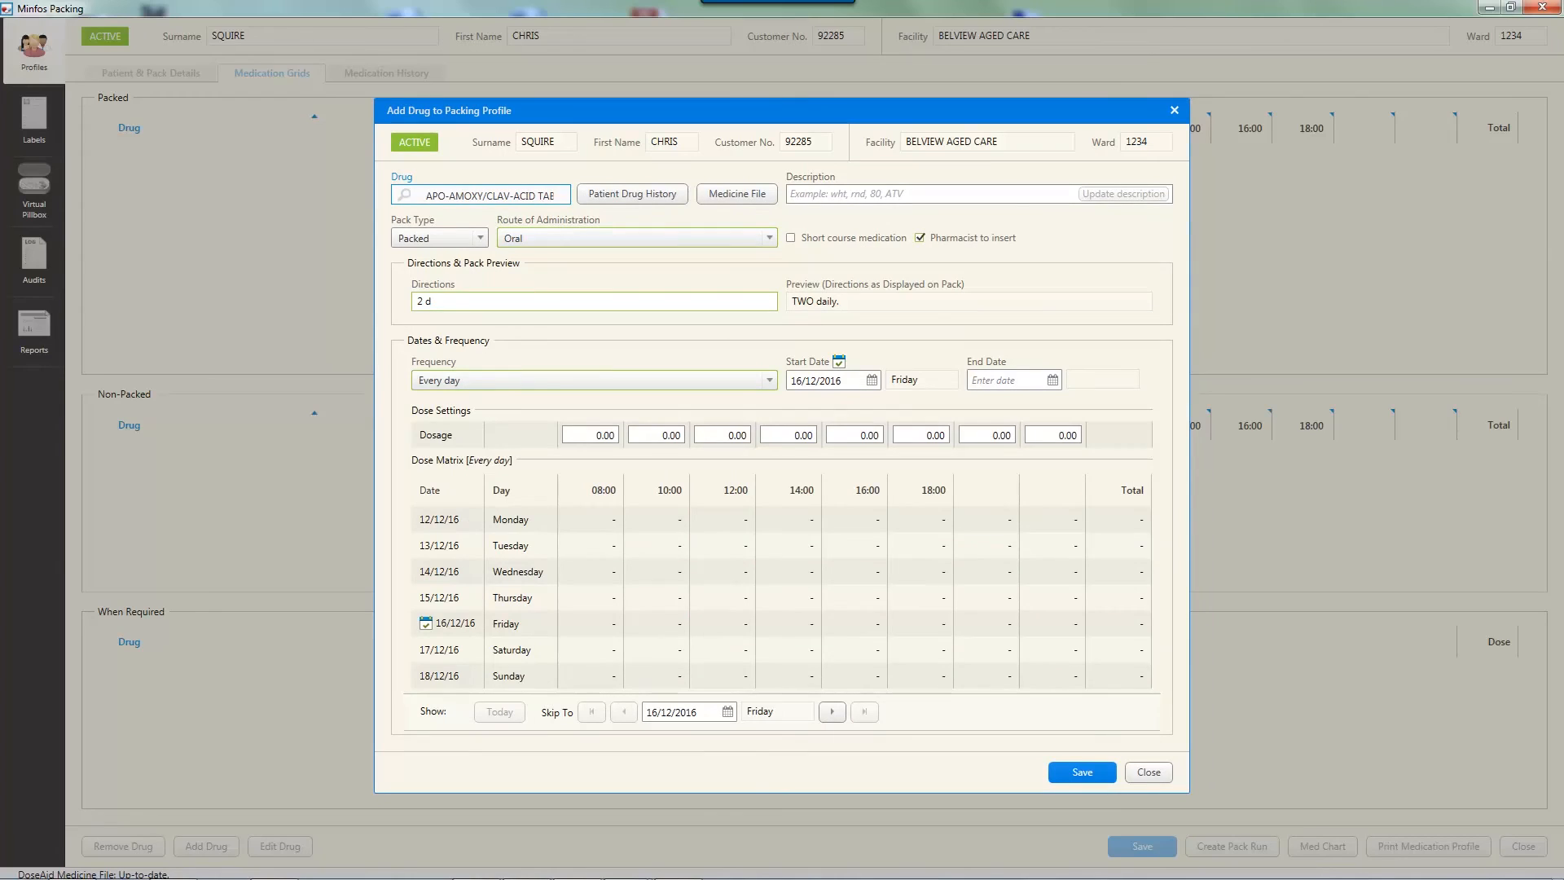
Enter a dosage of 1 at 08:00 and 1 at 18:00 for the Every day frequency
{"action": "left_click", "coordinate": [609, 437]}
{"action": "type", "text": "1"}
{"action": "key", "text": "Tab"}
{"action": "left_click", "coordinate": [936, 437]}
{"action": "type", "text": "1"}
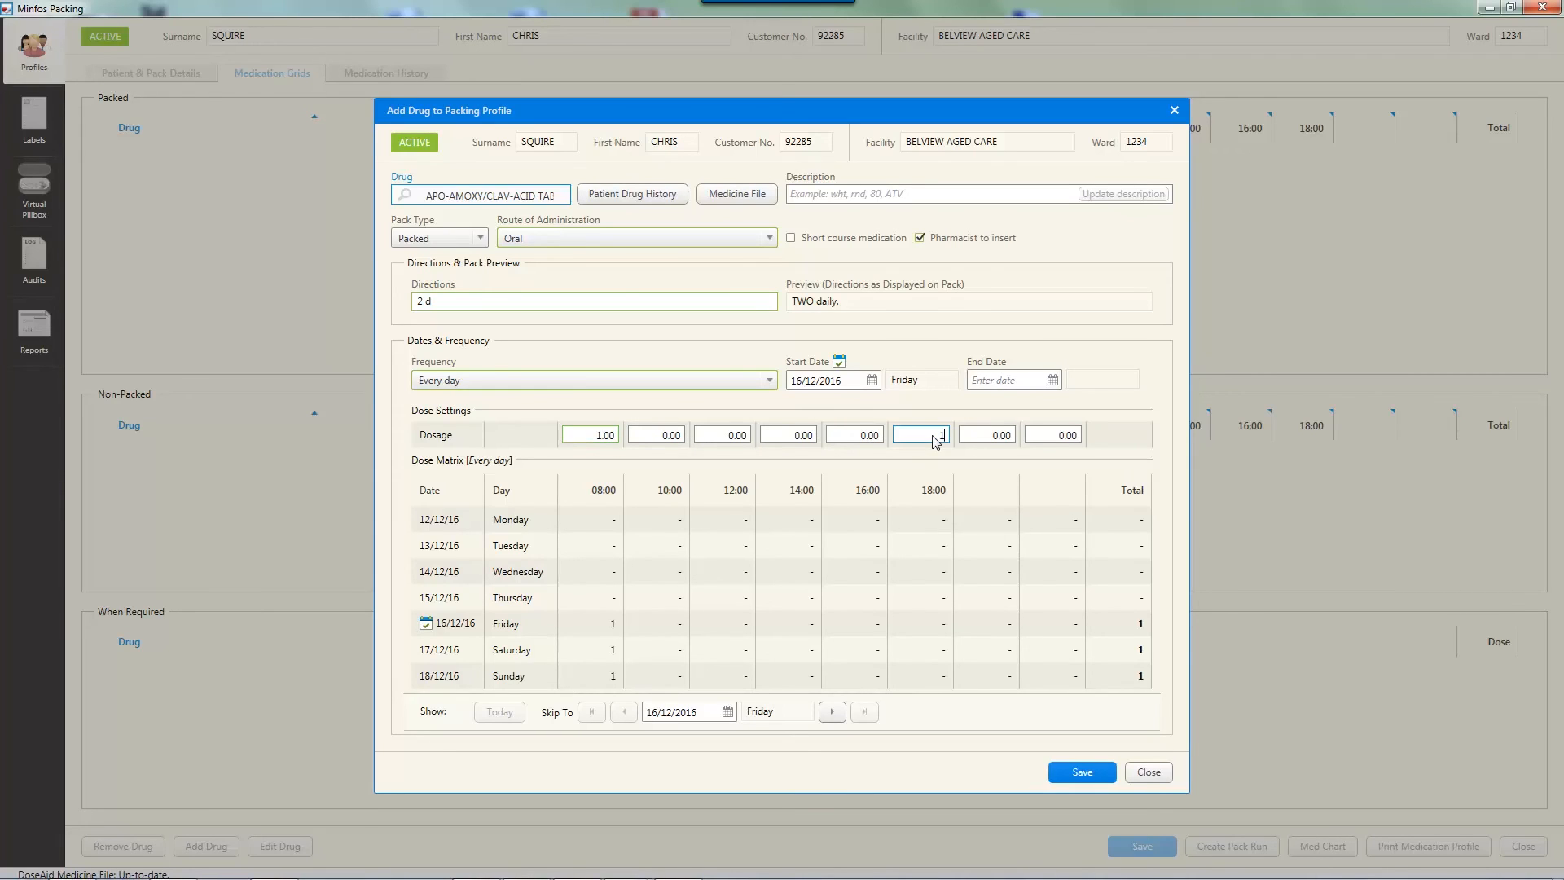